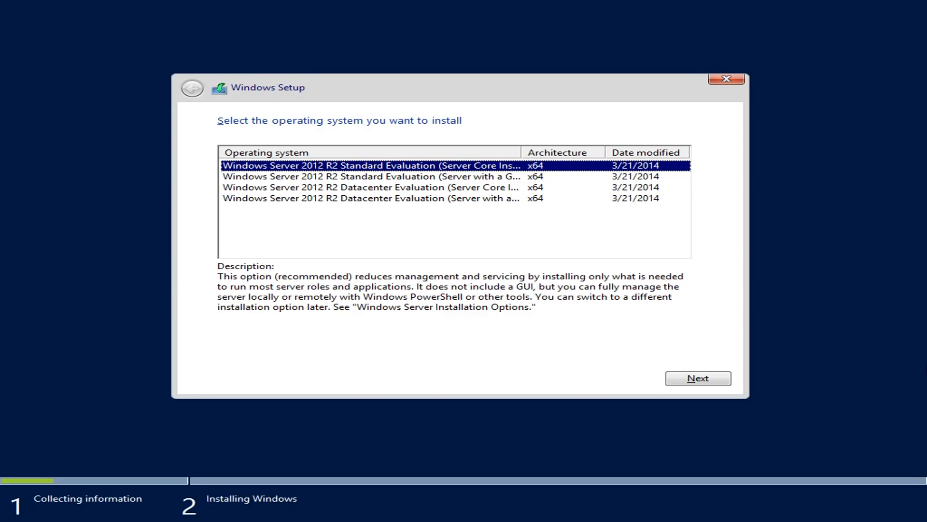
Step: Choose Windows Server 2012 R2 Standard Evaluation (Server with a GUI) as the operating system to install and continue
drag(516, 151, 603, 153)
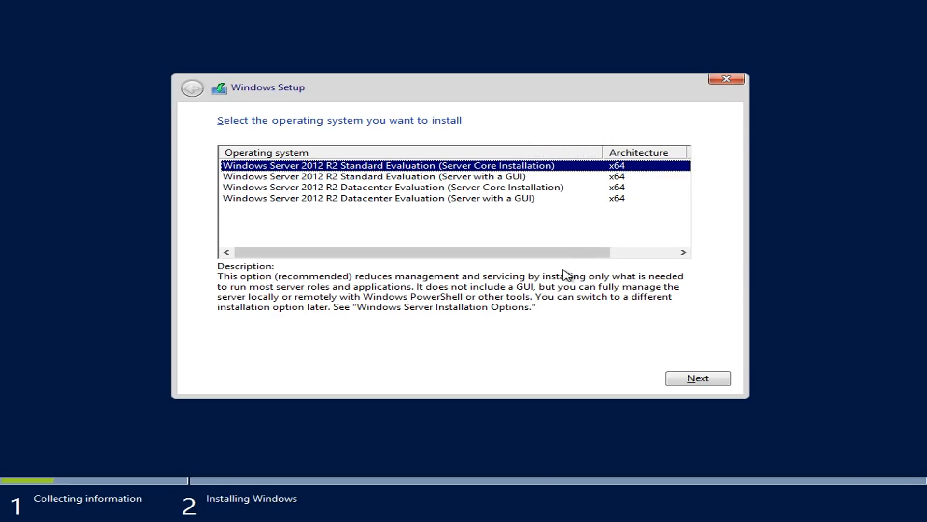
drag(563, 252, 454, 247)
click(482, 178)
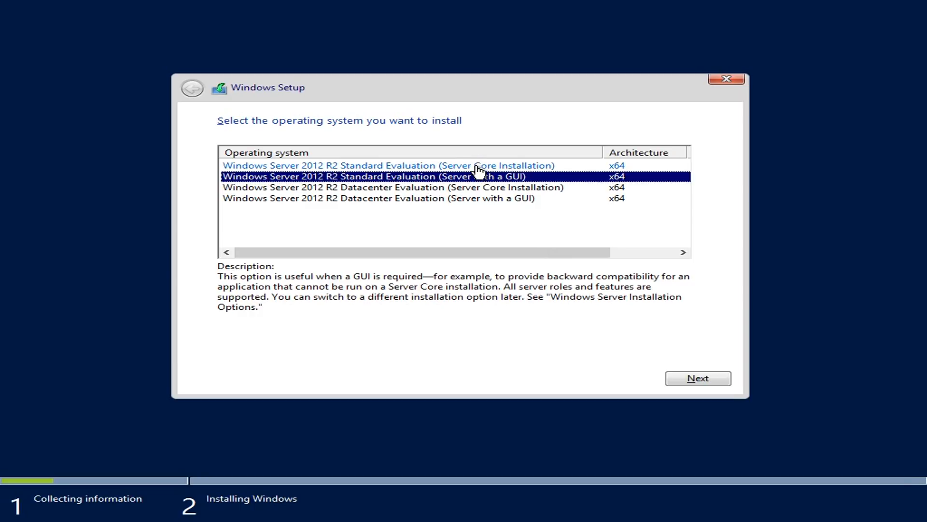
click(475, 167)
click(466, 181)
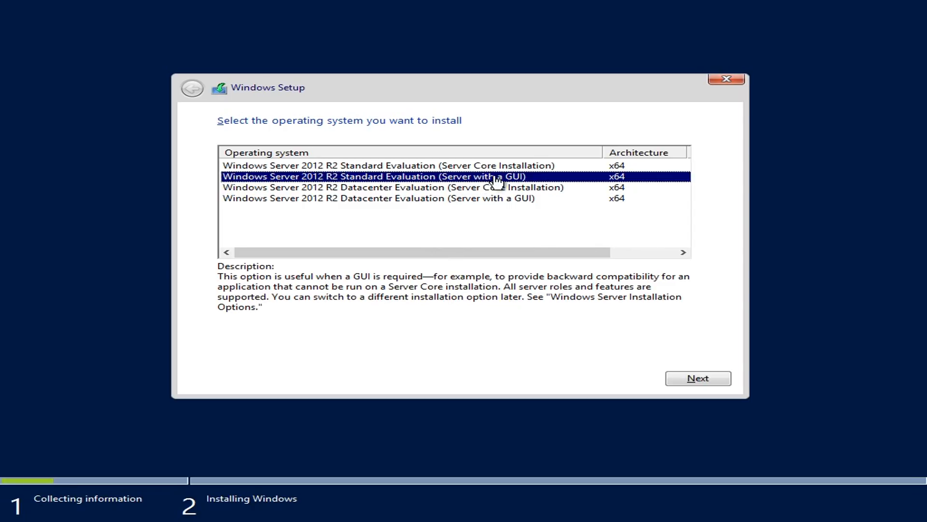
click(705, 378)
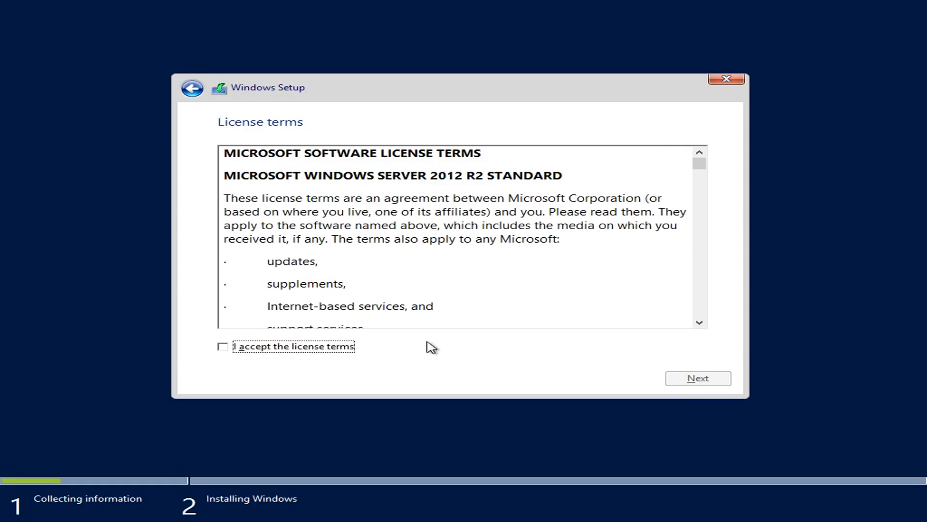
Step: Accept the license terms and choose the custom installation that installs Windows only
click(295, 351)
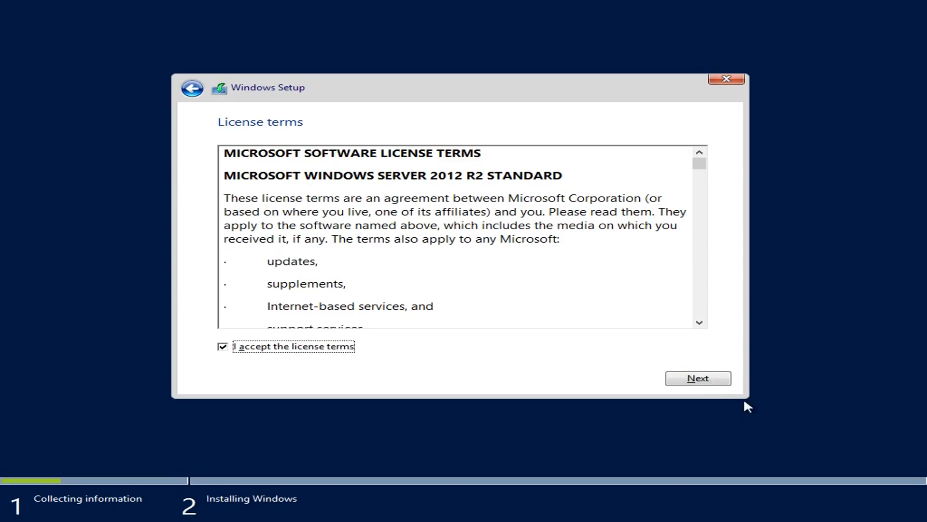
click(692, 384)
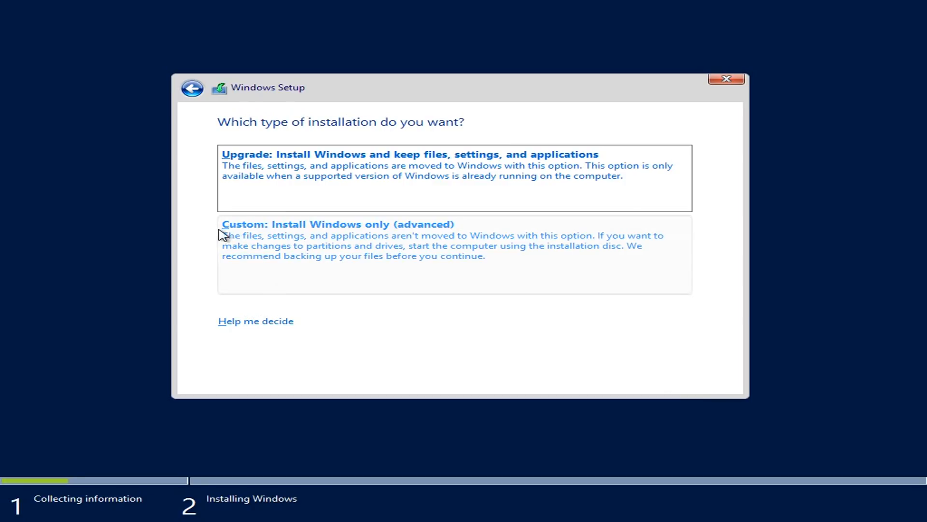
click(374, 238)
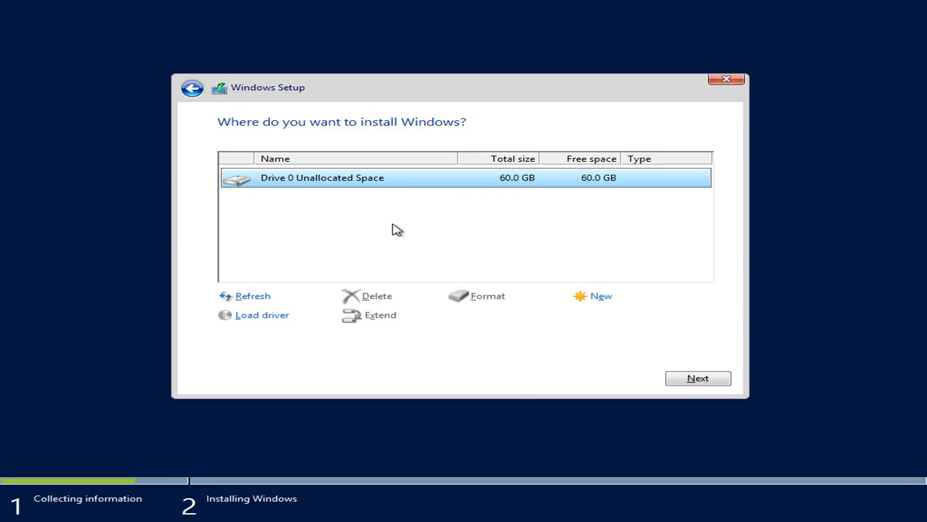
Step: Create a 61440 MB partition in Drive 0's unallocated space, allowing additional partitions for system files
click(603, 298)
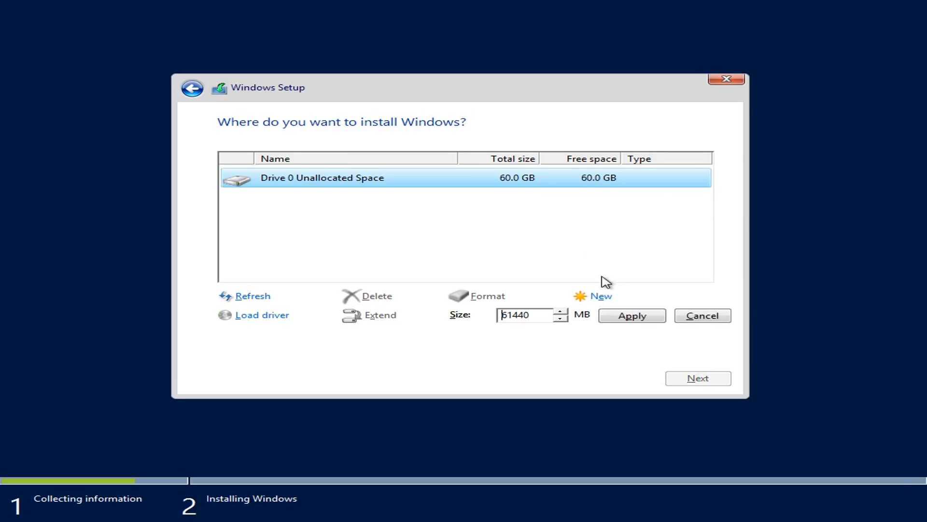
click(628, 319)
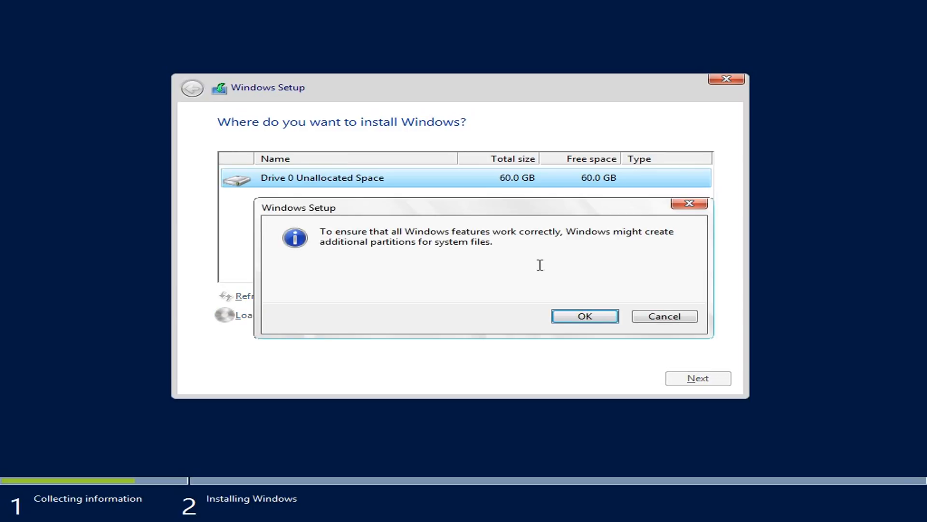
click(583, 320)
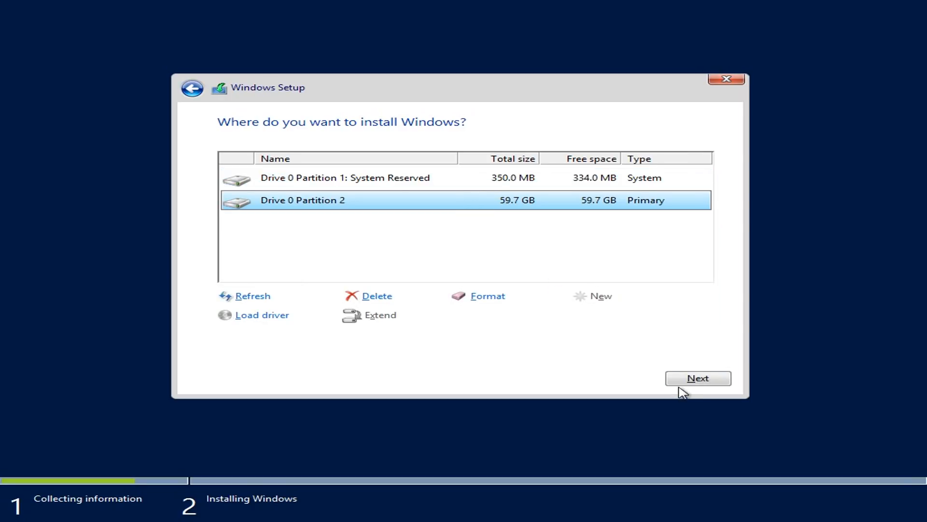
Step: Install Windows on Drive 0 Partition 2 and restart the computer without waiting for the countdown
click(696, 379)
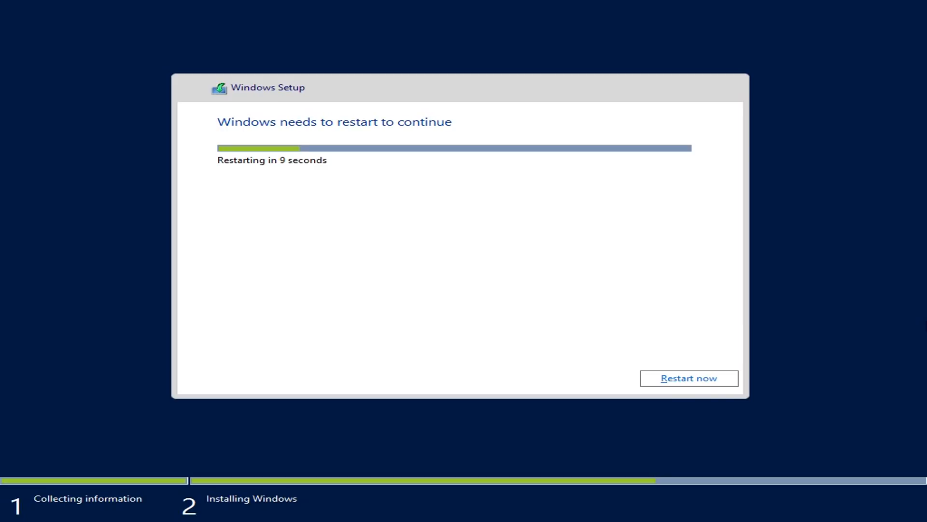
click(690, 383)
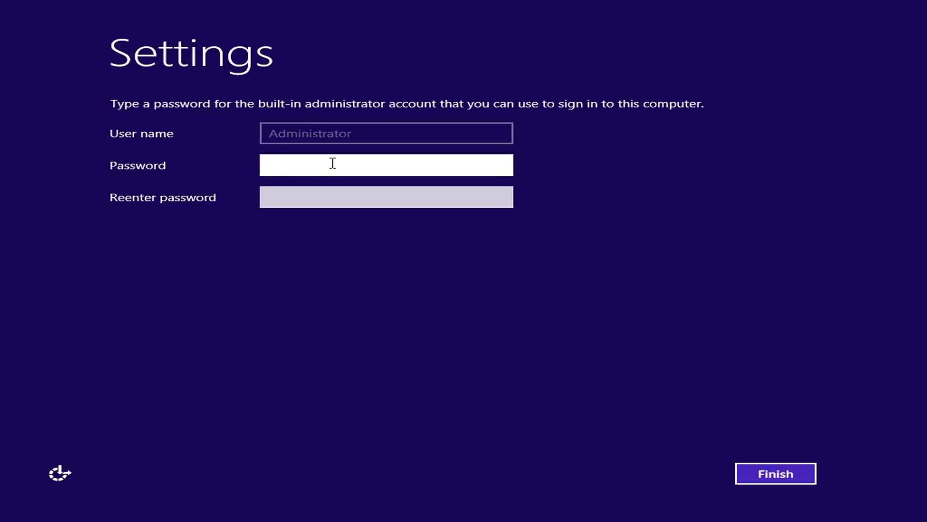
Step: Try to set a password for the built-in administrator account, entering it in both password fields
text(***********)
key(Tab)
text(***********)
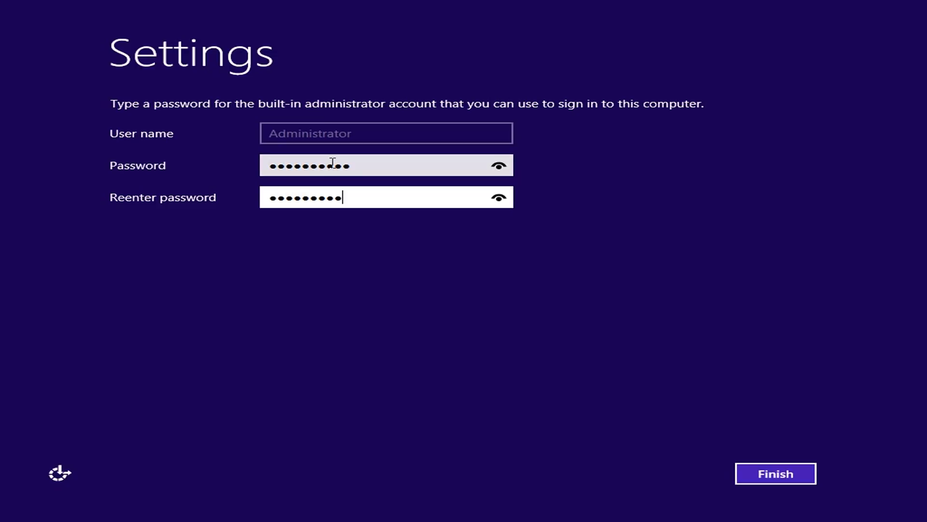
click(775, 474)
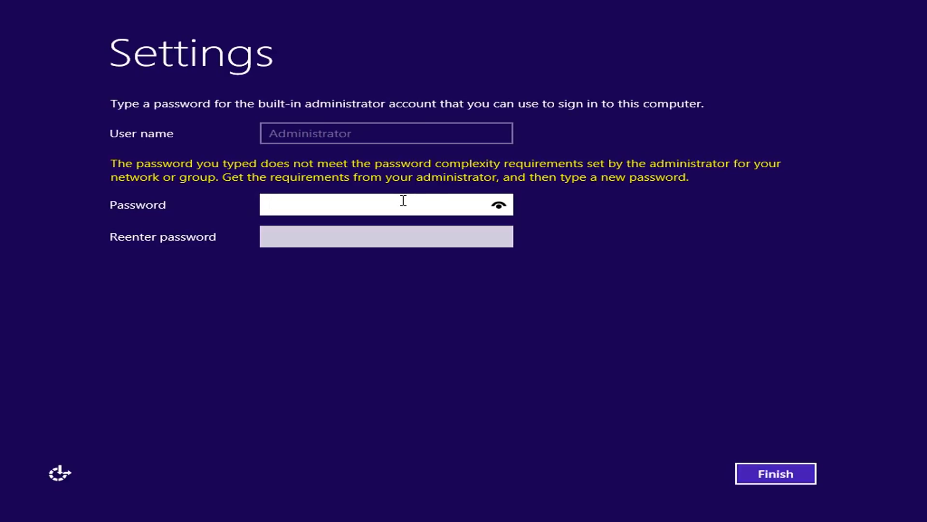
Step: Enter and re-enter a new administrator password that meets the complexity requirements, and finish the account settings
text(************)
key(Tab)
text(************)
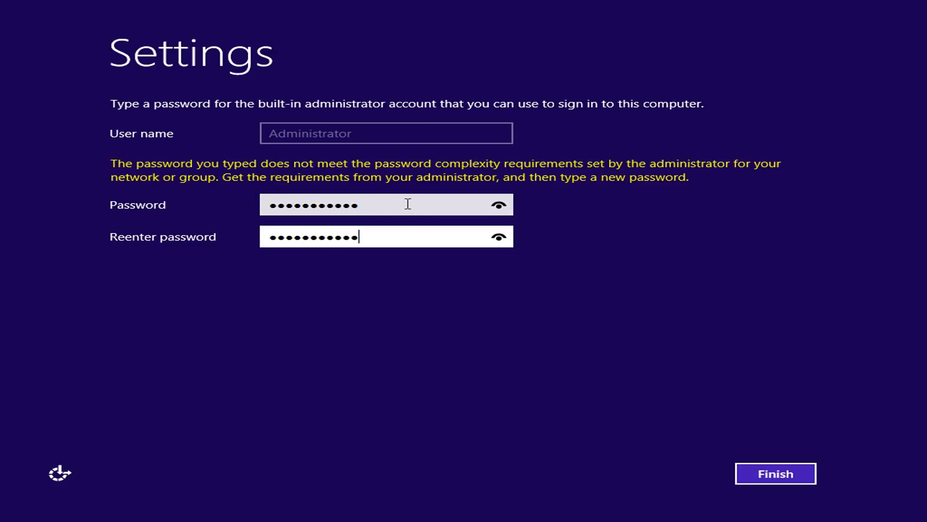
click(781, 472)
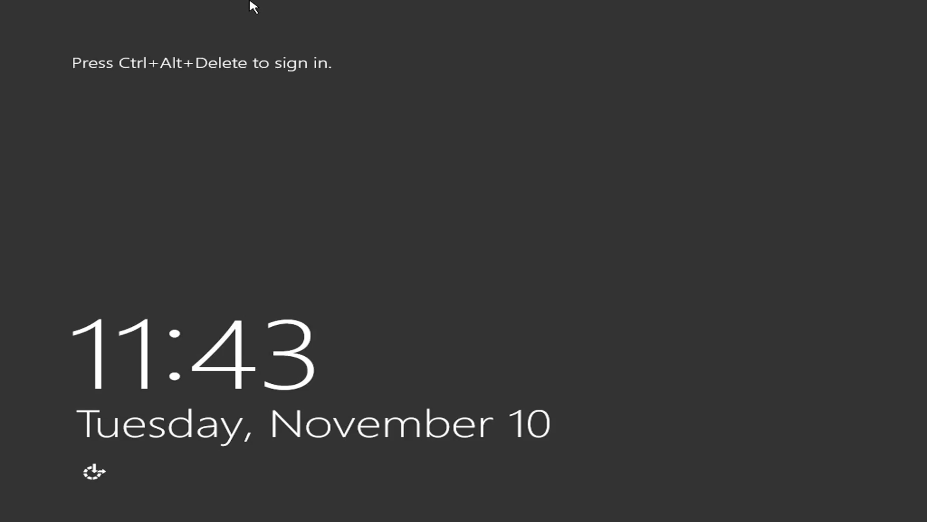
Step: Unlock the sign-in screen and sign in to the Administrator account with its password
click(1, 1)
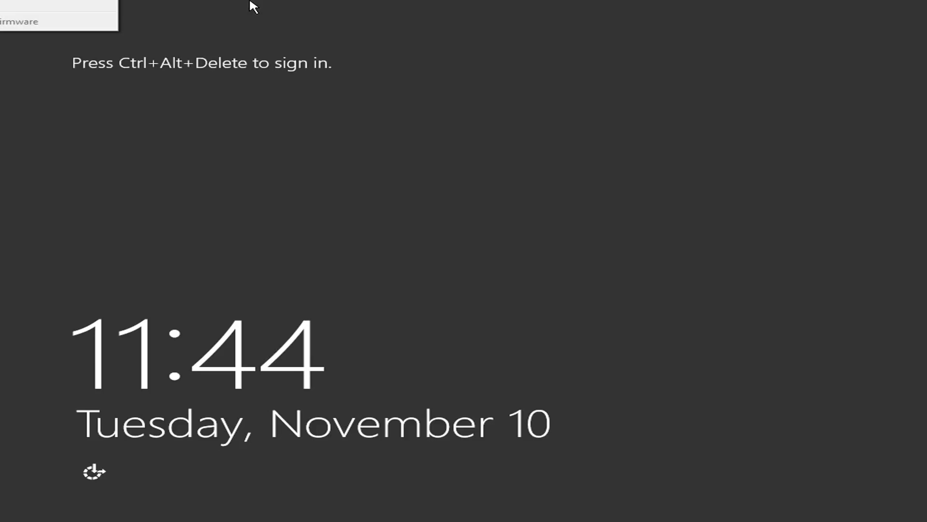
key(ctrl+alt+Delete)
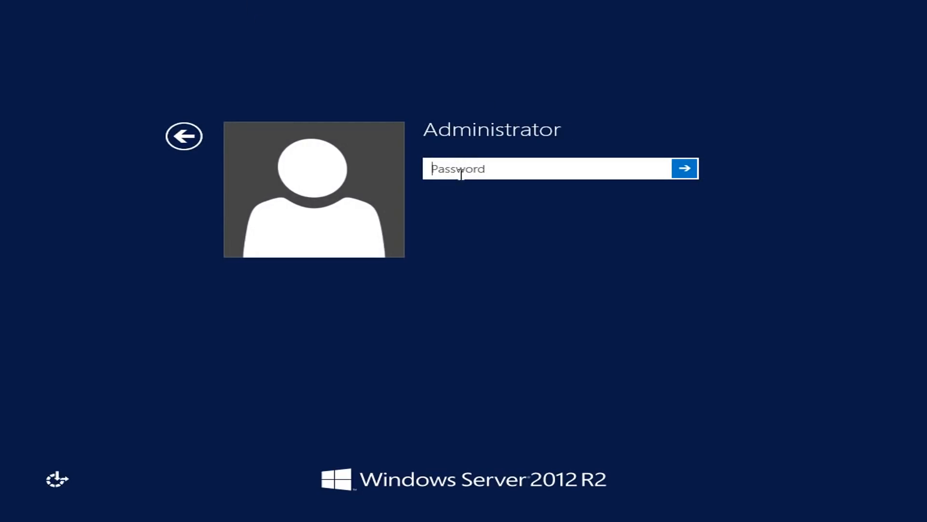
text(*********)
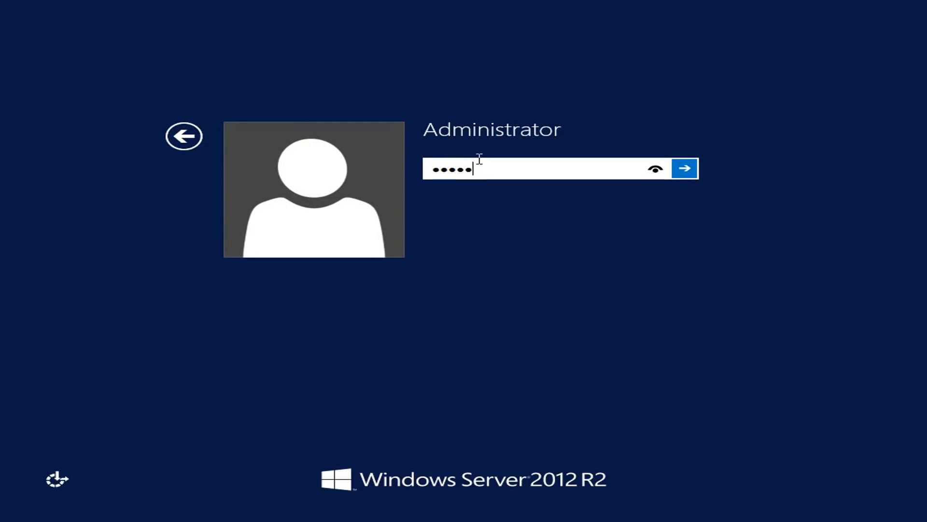
text(***)
key(Return)
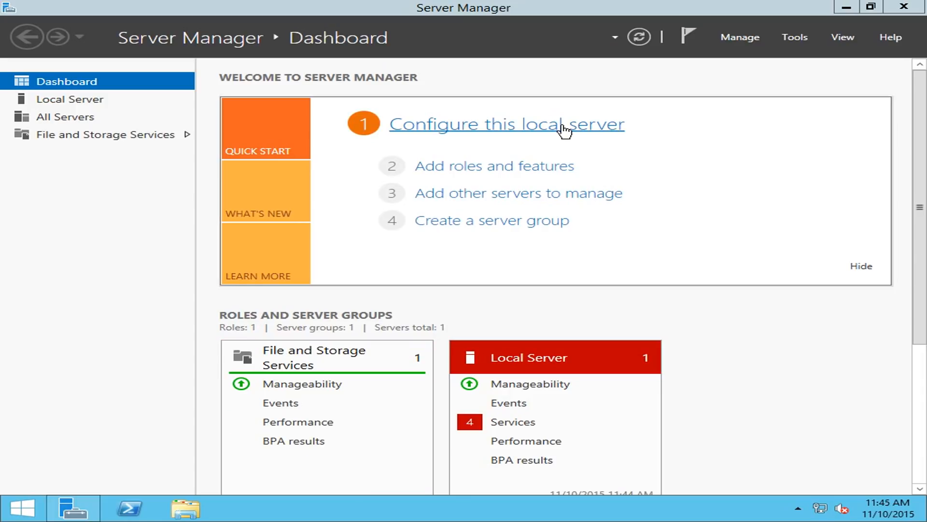
Step: Review the Local Server and All Servers pages, returning to the Local Server properties
click(61, 103)
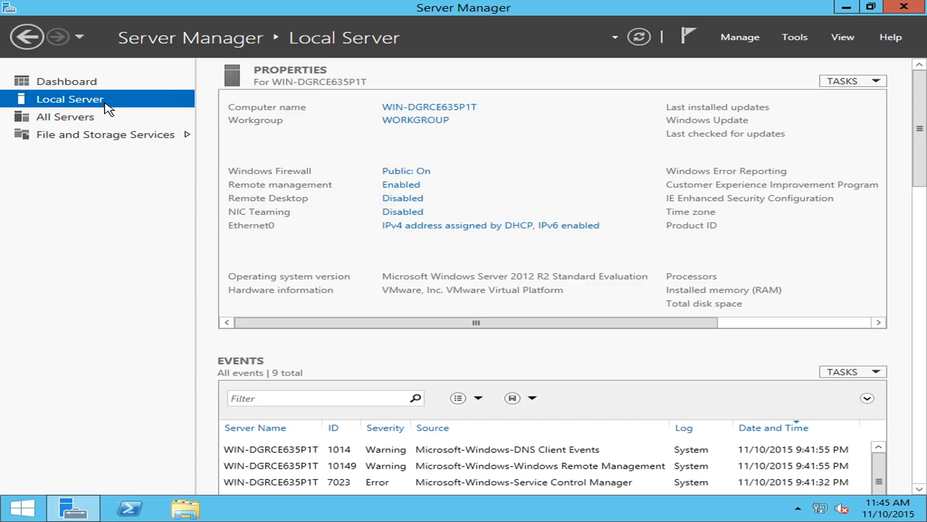
click(82, 125)
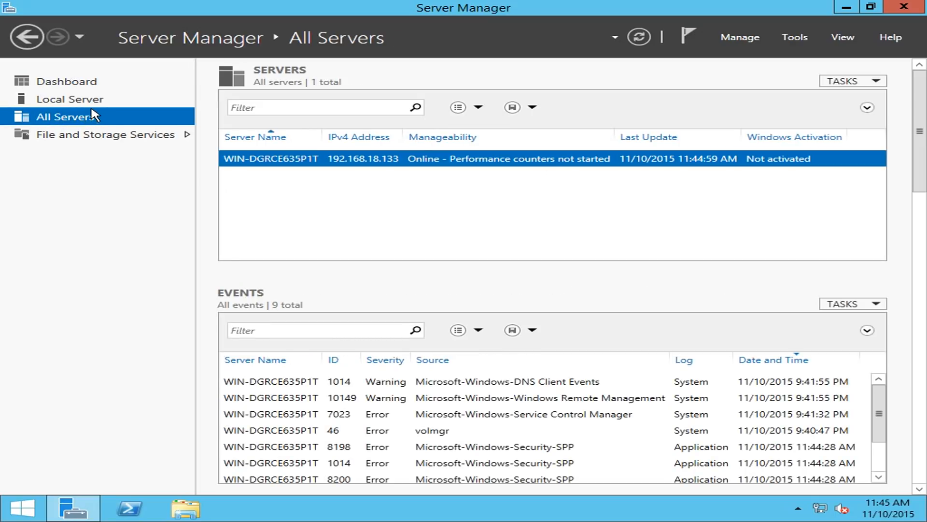
click(47, 103)
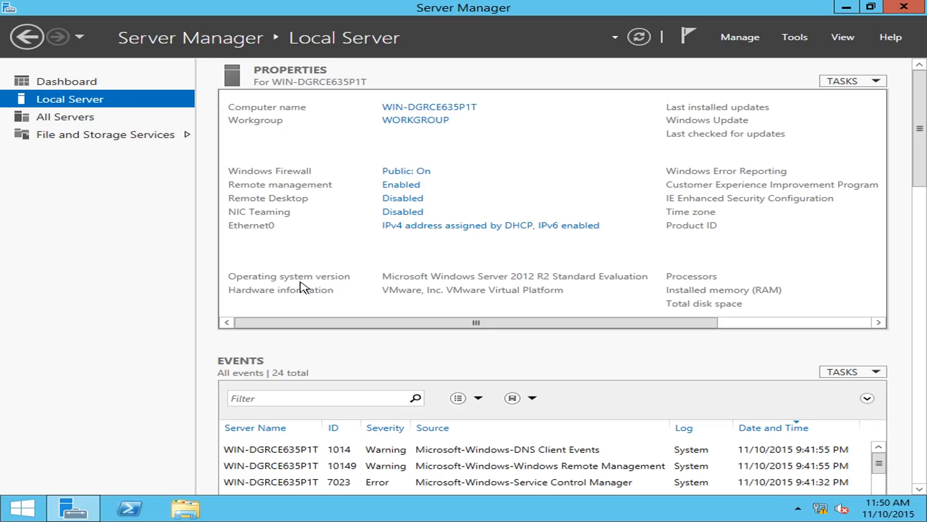
Step: Open Windows PowerShell, resize and reposition its window over Server Manager, and run ipconfig to check the IP configuration
click(129, 507)
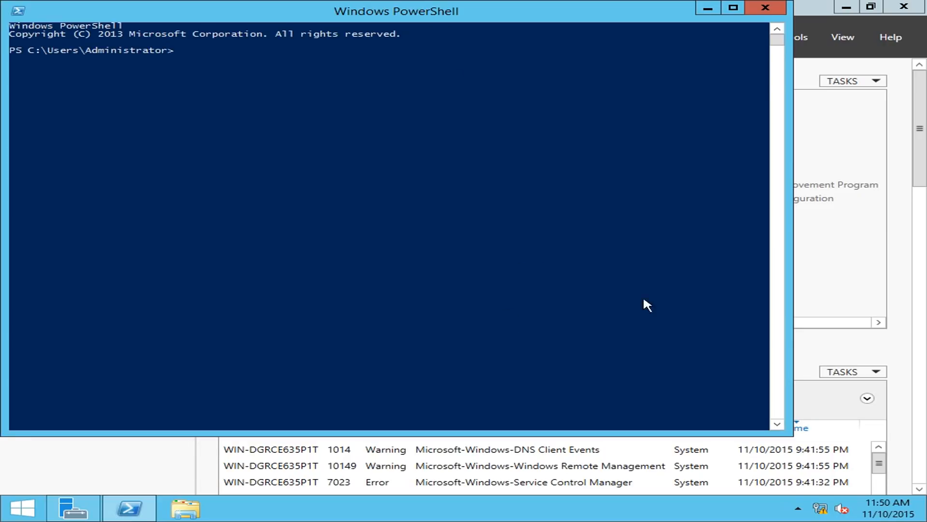
drag(793, 436, 438, 244)
drag(531, 101, 699, 230)
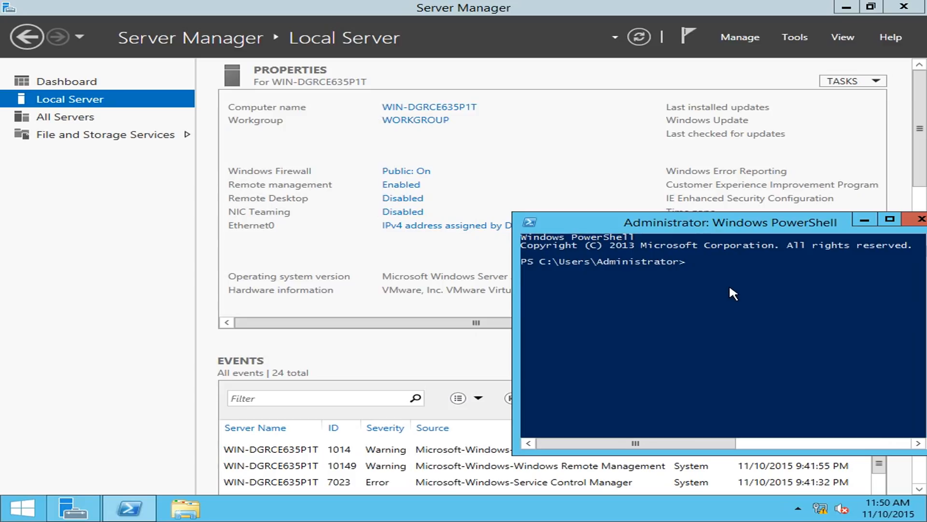
drag(719, 222, 565, 192)
drag(782, 418, 895, 461)
drag(616, 194, 671, 169)
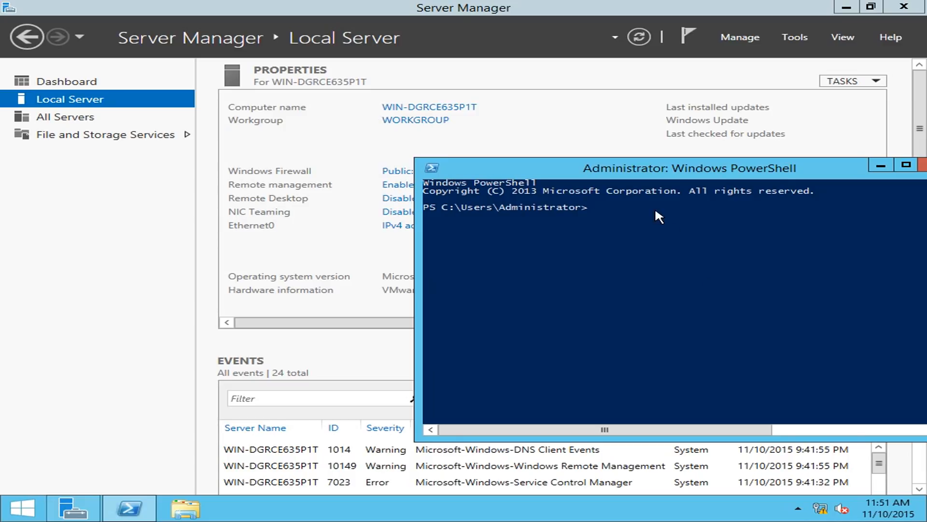
text(ipconfig)
key(Return)
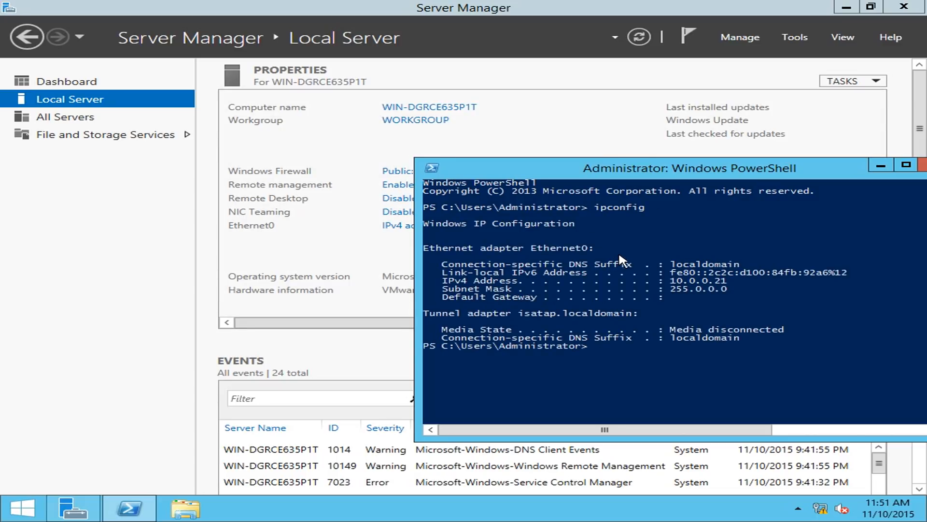
Step: Return to Server Manager and open the Ethernet0 adapter's properties from the local server's network connections
click(160, 227)
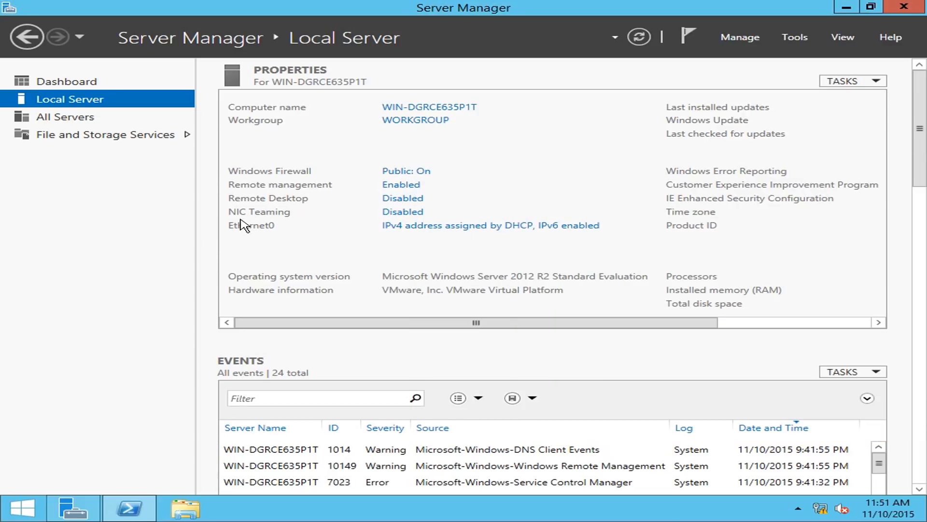
click(481, 227)
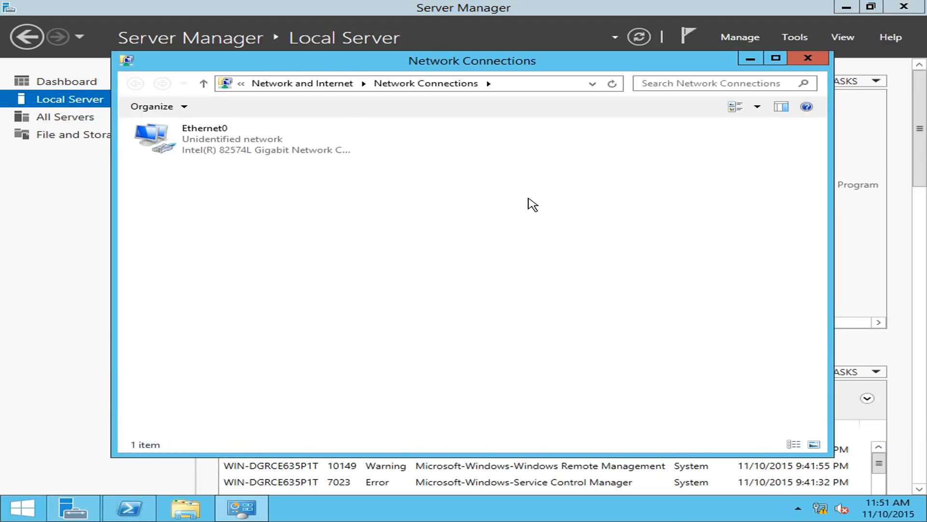
right_click(220, 131)
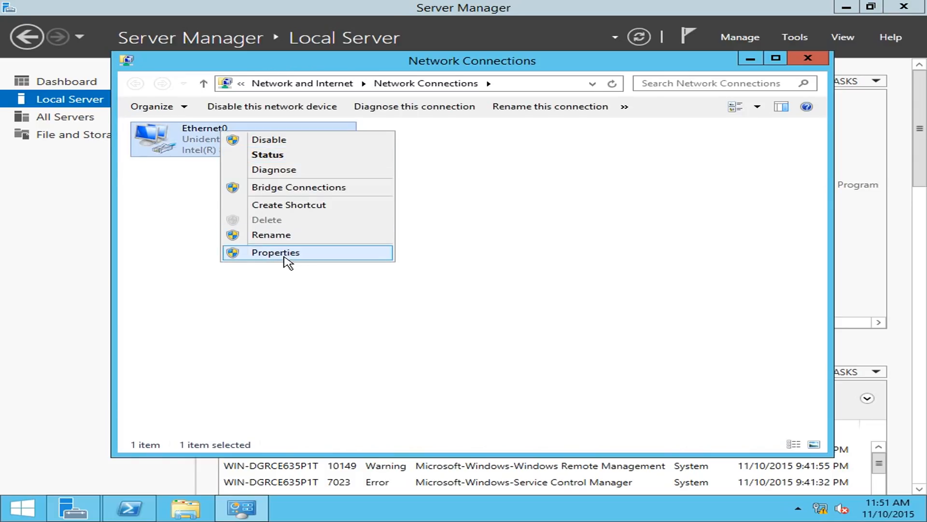
click(286, 261)
drag(330, 131, 584, 143)
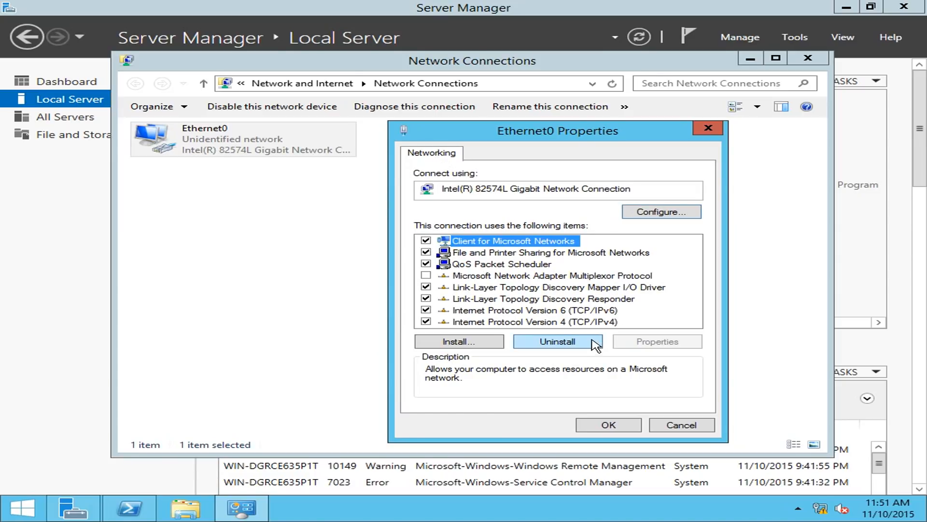
Step: Give the adapter's IPv4 protocol the static IP address 10.0.0.21, subnet mask 255.0.0.0 and default gateway 10.0.0.1
click(571, 322)
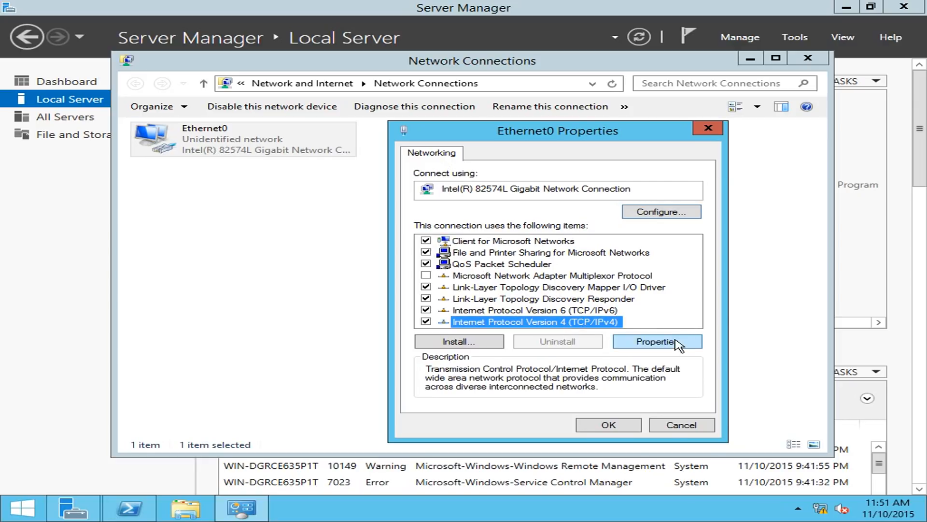
click(678, 344)
click(531, 282)
click(644, 296)
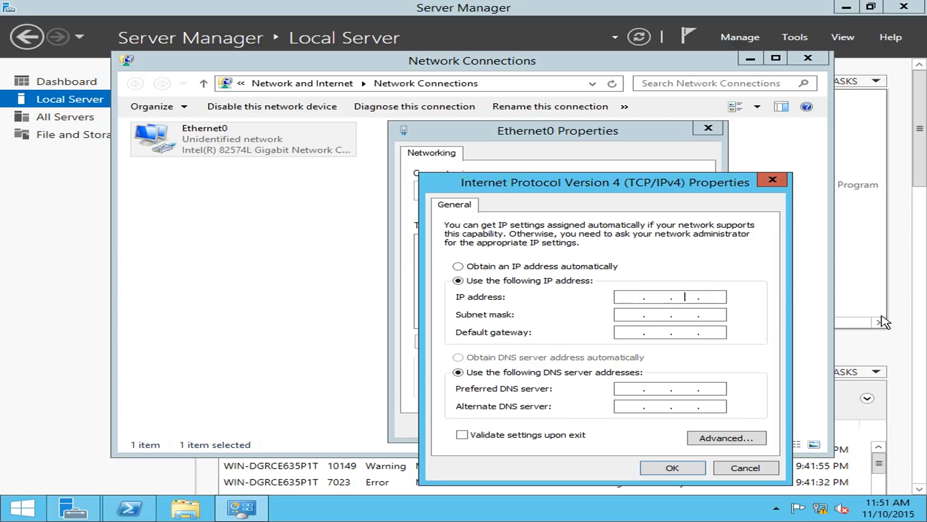
text(10 . 0 . 0 . 21)
click(634, 313)
click(628, 332)
text(10 . 0 . 0 . )
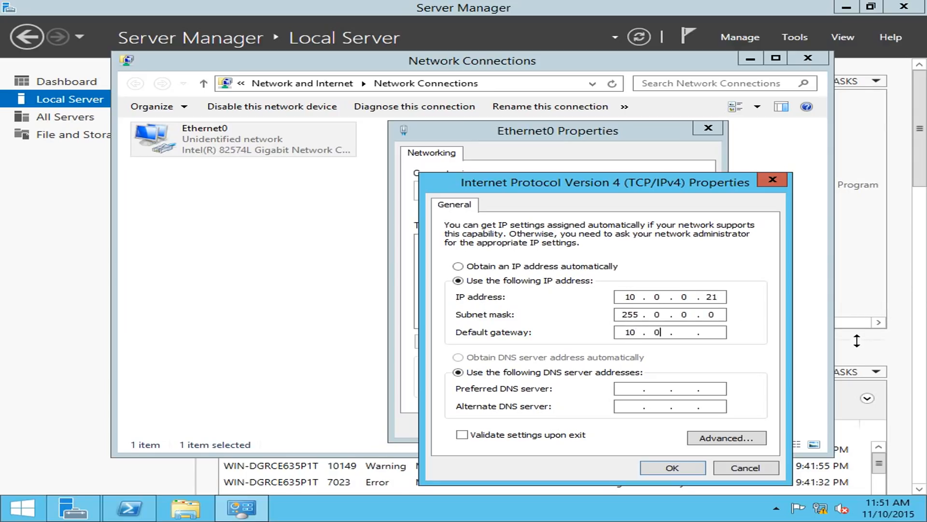
text(1)
Step: Set the preferred DNS server to 127.0.0.1 and accept the IPv4 settings
click(630, 388)
text(127.0.0.1)
click(666, 470)
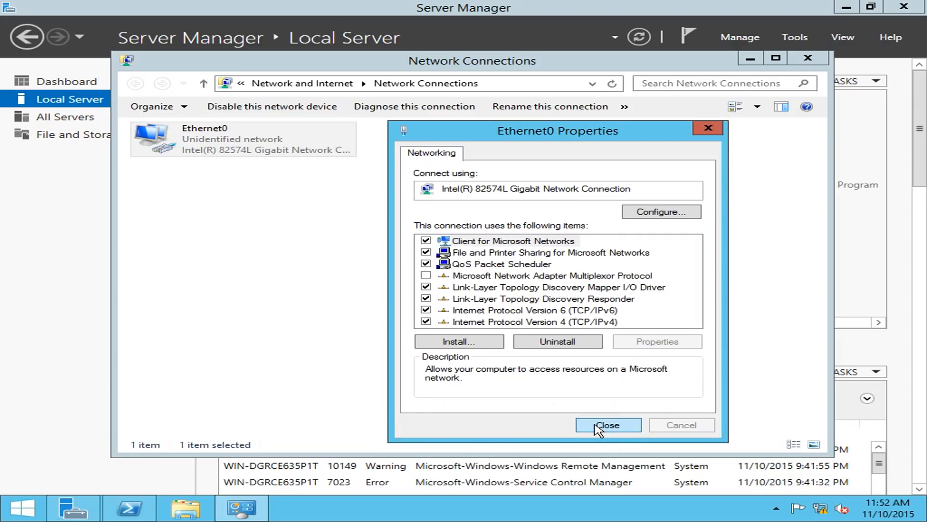
Step: Close the Ethernet0 adapter and network connection windows, declining device discovery on Network 2, and refresh the local server's properties
click(598, 427)
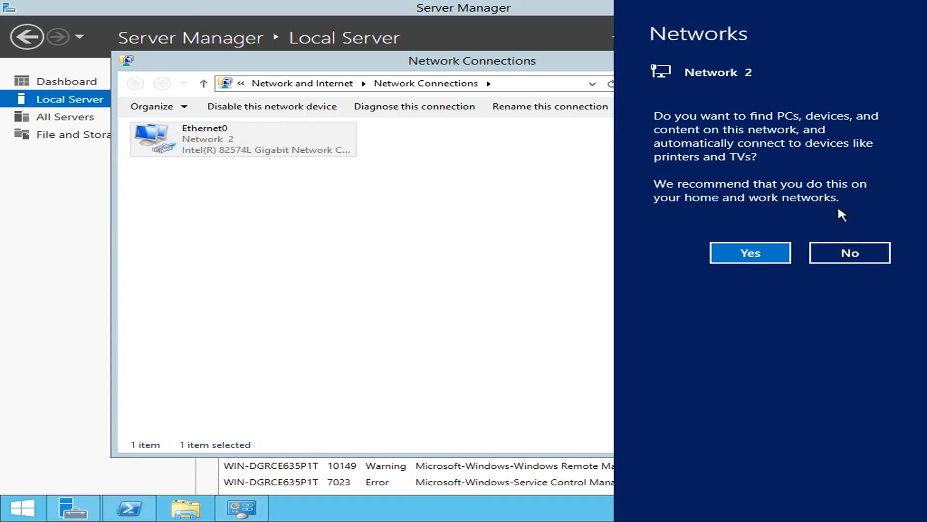
click(838, 246)
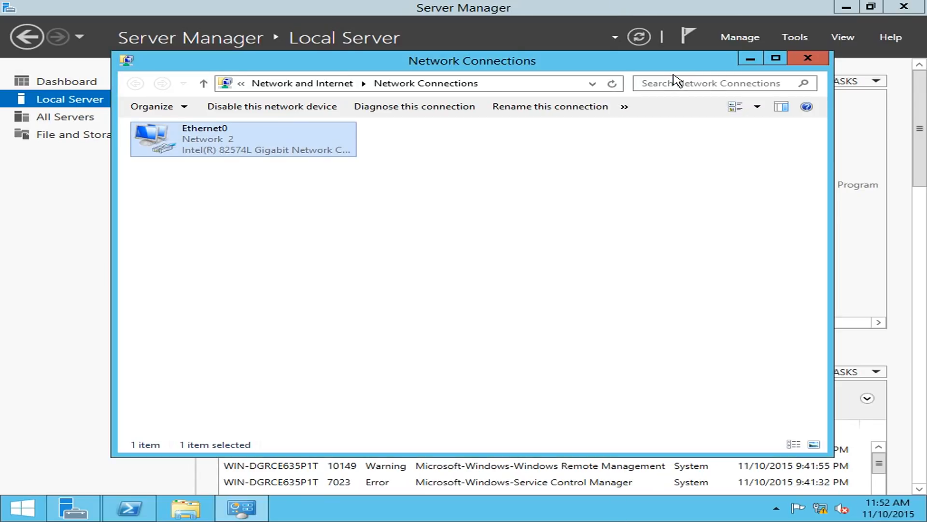
click(808, 59)
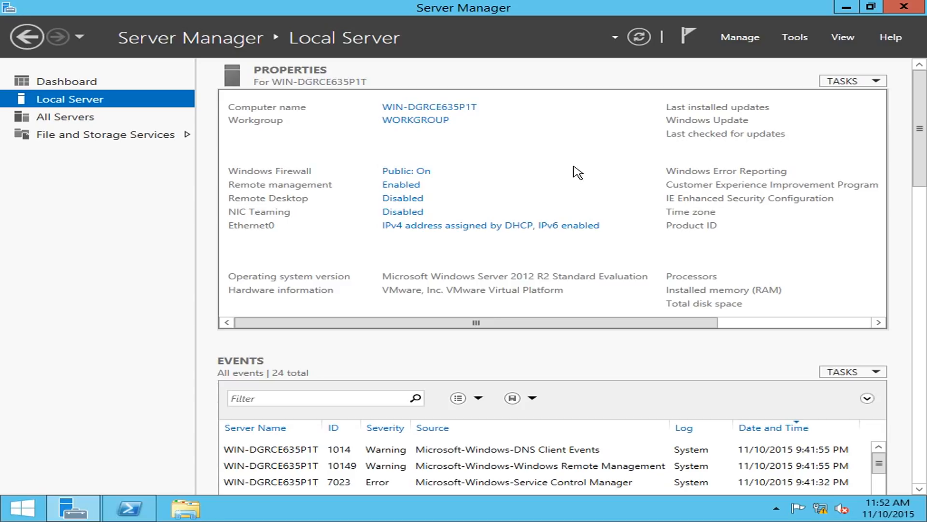
click(640, 38)
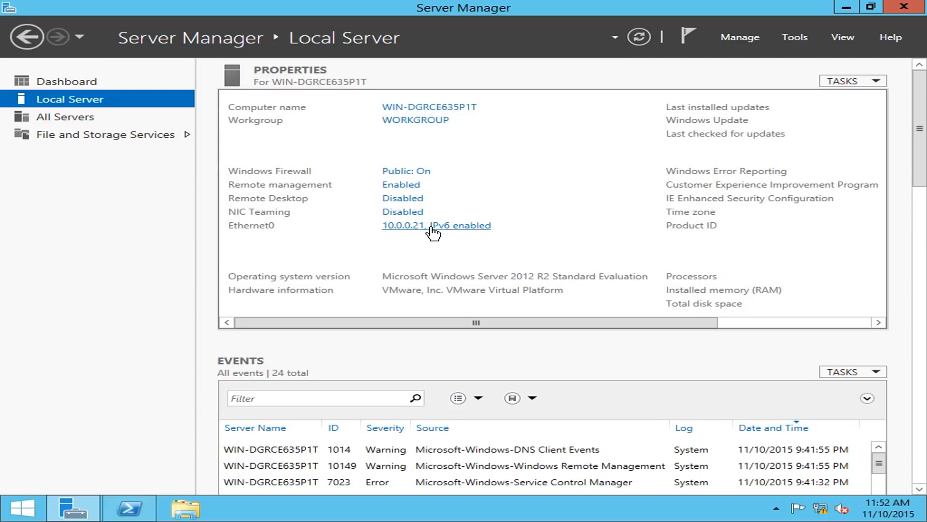
Step: Rename the computer NLB-DC-01, keeping it in the workgroup WORKGROUP, and restart the server immediately to apply the change
click(418, 110)
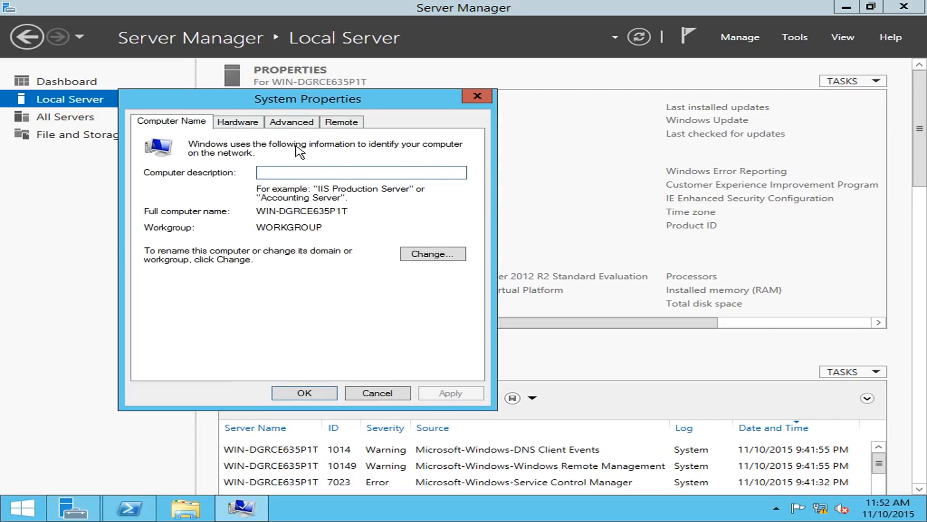
click(432, 256)
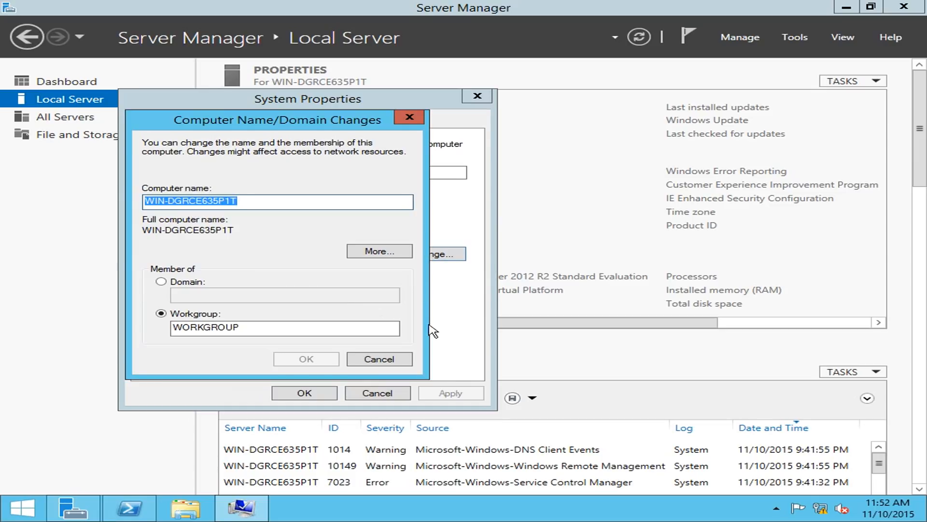
click(273, 201)
drag(295, 199, 116, 201)
text(N)
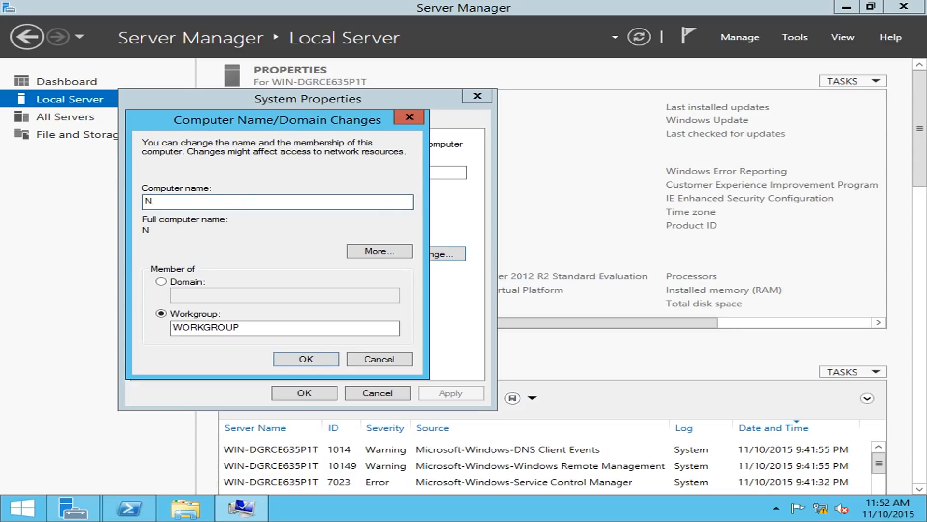
text(LB-DC-01)
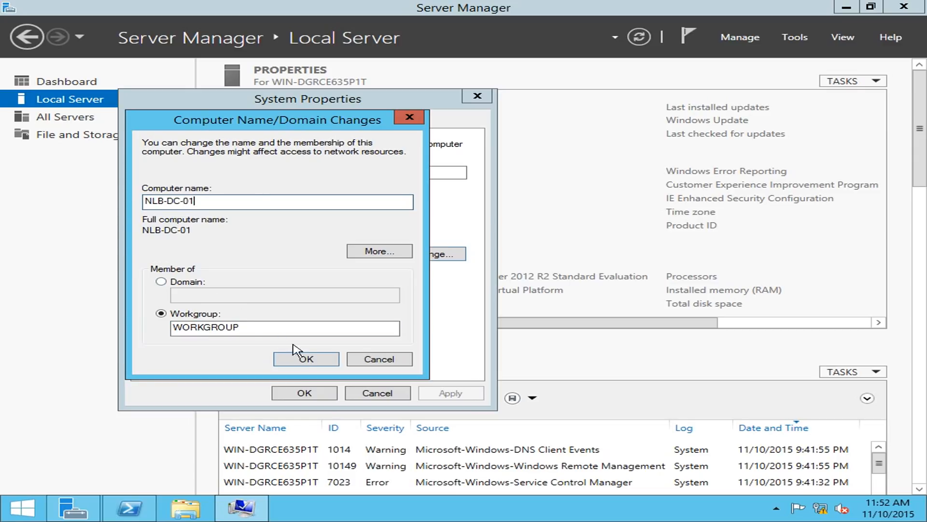
click(310, 362)
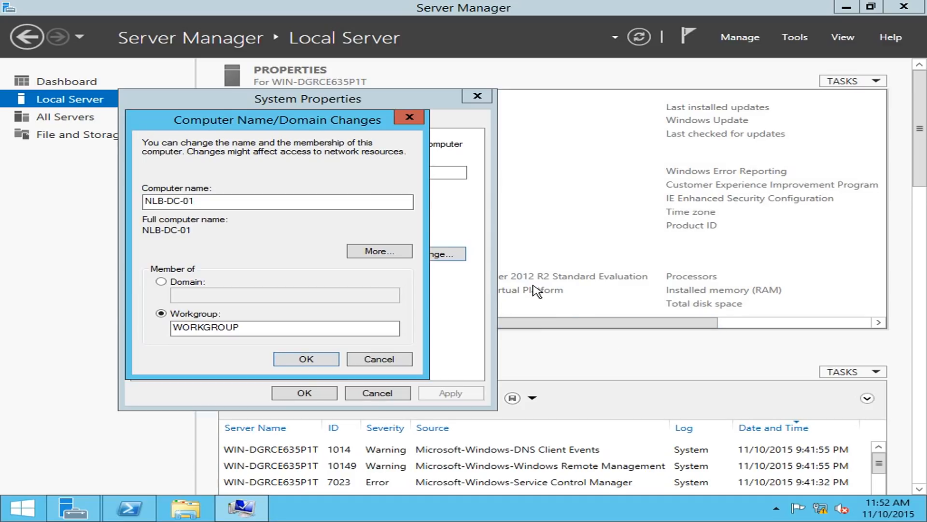
click(579, 274)
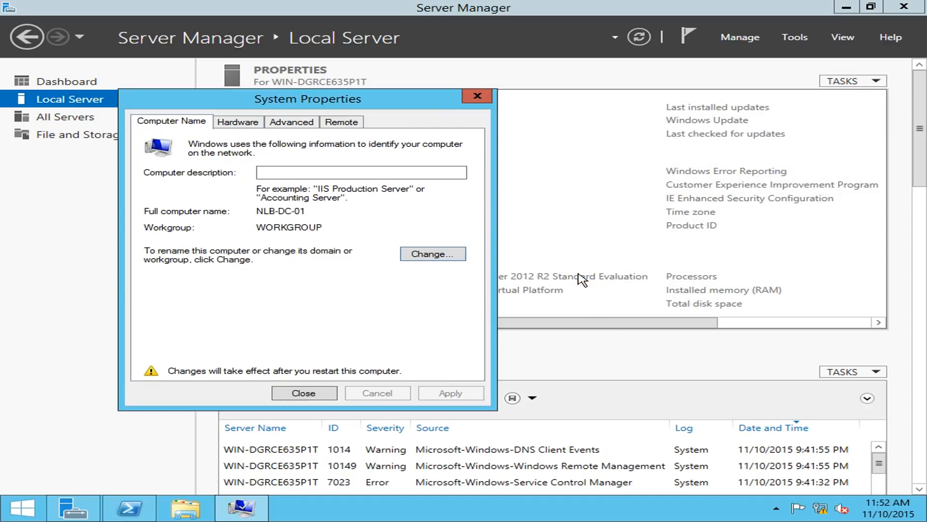
click(304, 393)
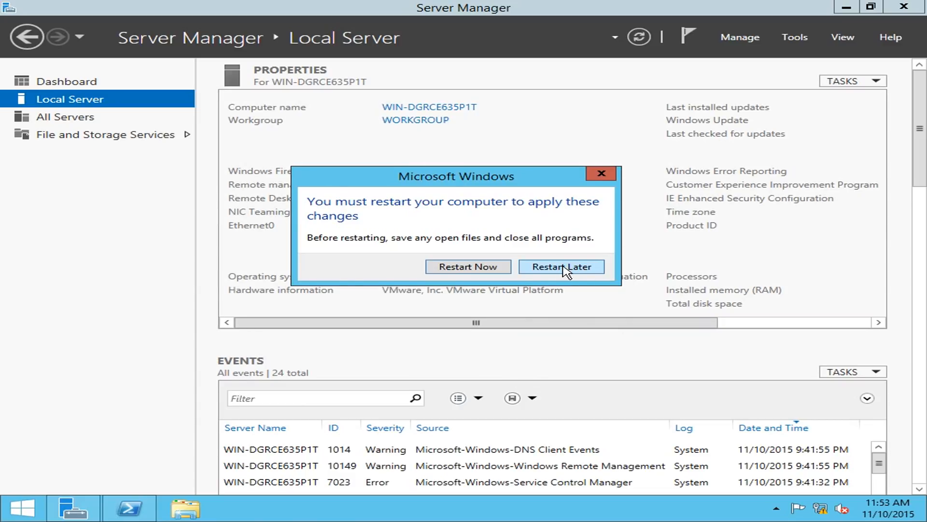
click(485, 267)
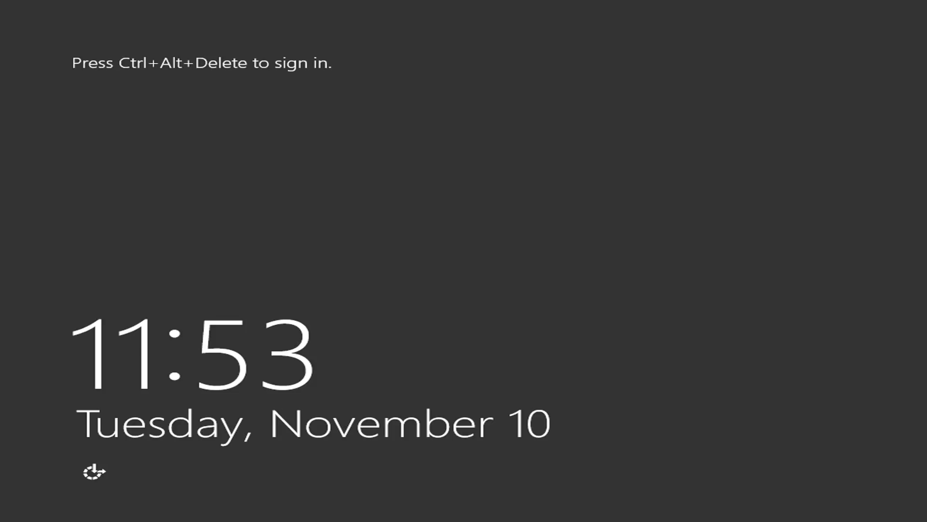
Step: Unlock the sign-in screen and sign in as Administrator with the account password
key(ctrl+alt+Delete)
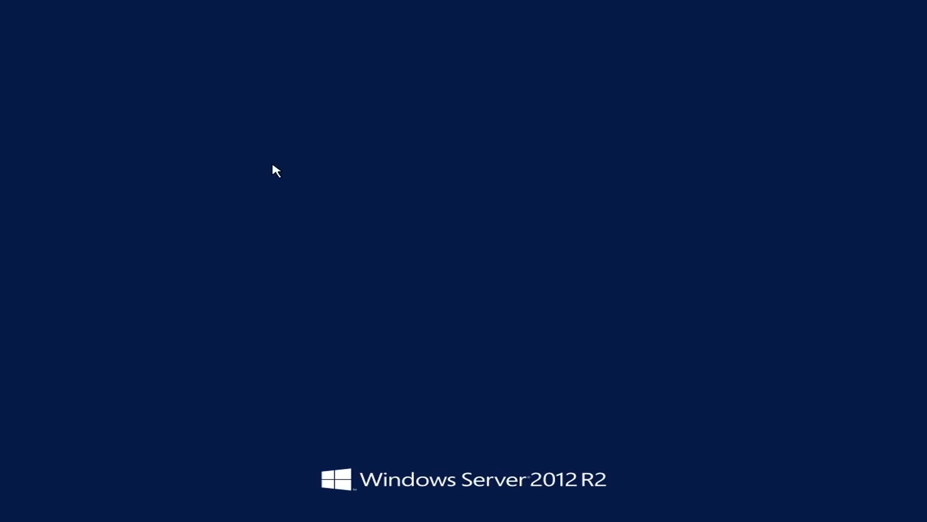
text(•••••••••••)
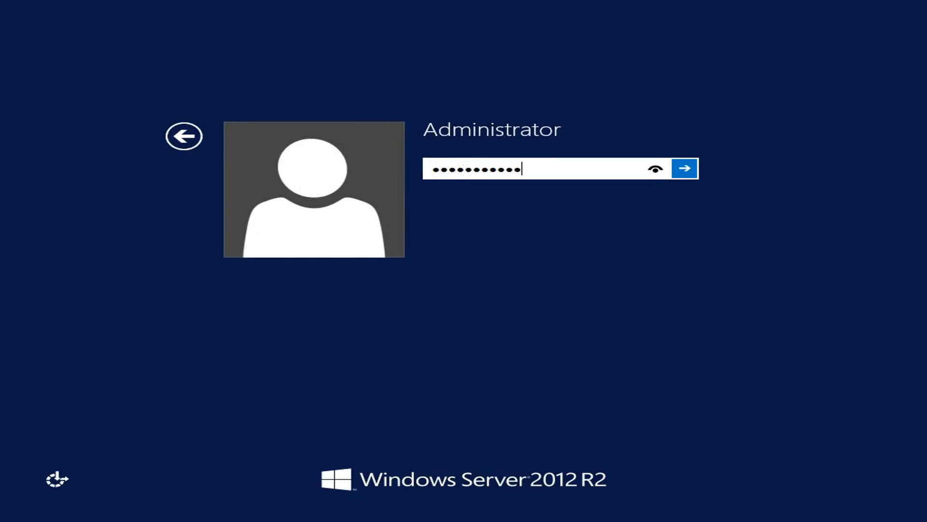
key(Return)
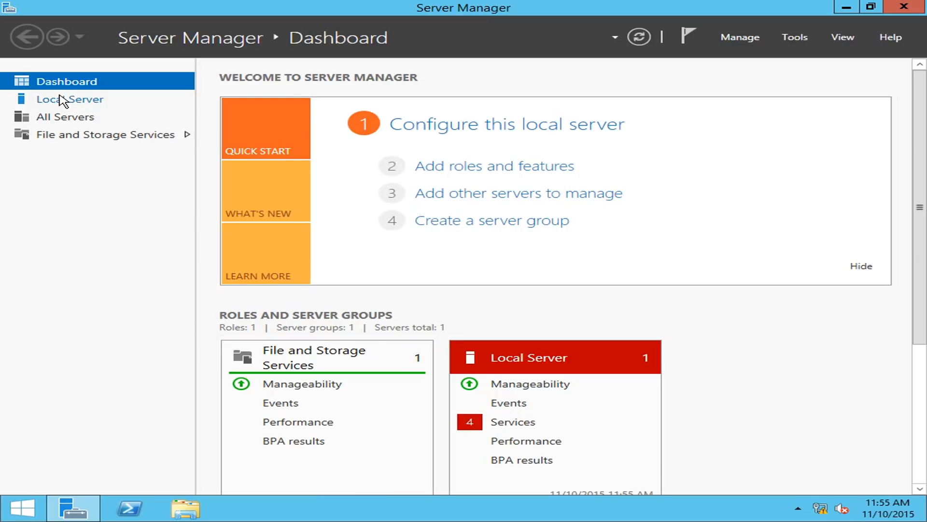
Step: Review the local server's properties and check the Windows Firewall status for its private and public networks
click(101, 100)
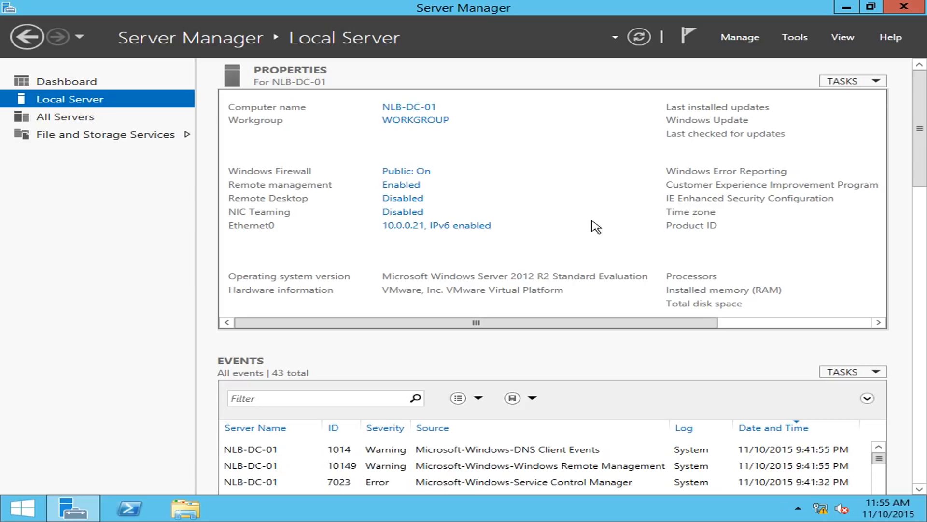
click(416, 173)
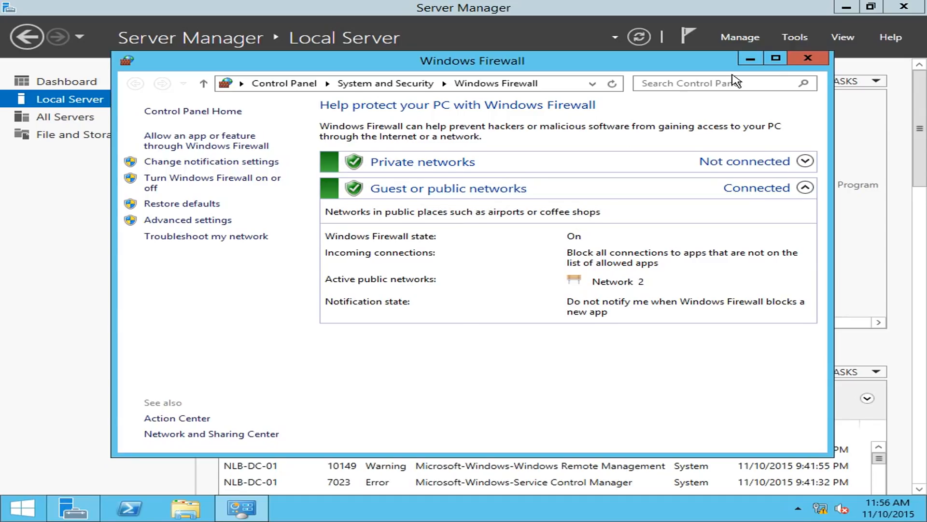
click(816, 62)
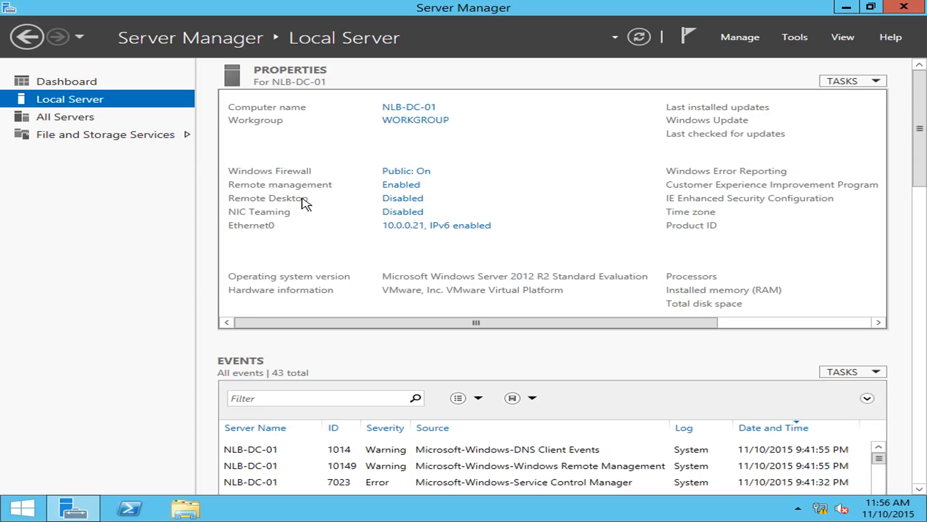
Step: Enable Remote Desktop on the local server, allowing only connections with Network Level Authentication, and apply the firewall exception
click(397, 198)
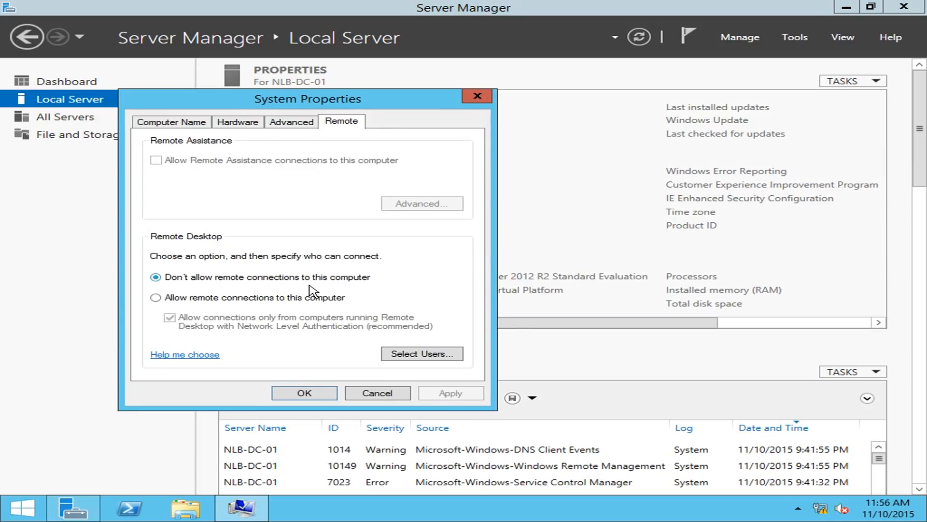
click(205, 299)
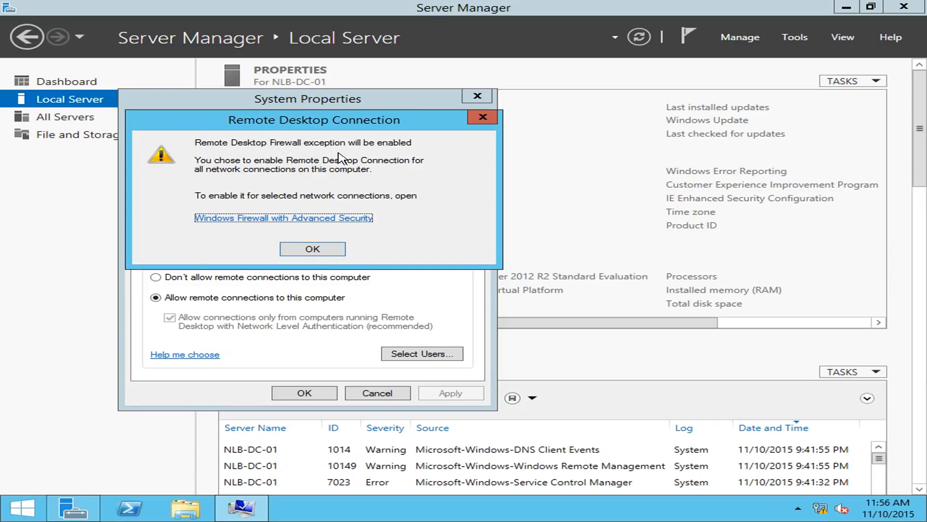
click(333, 250)
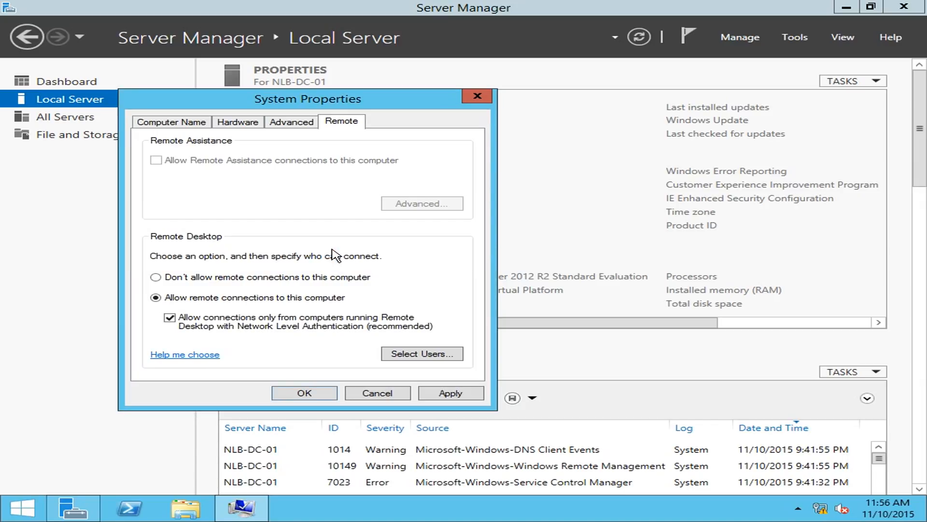
click(454, 394)
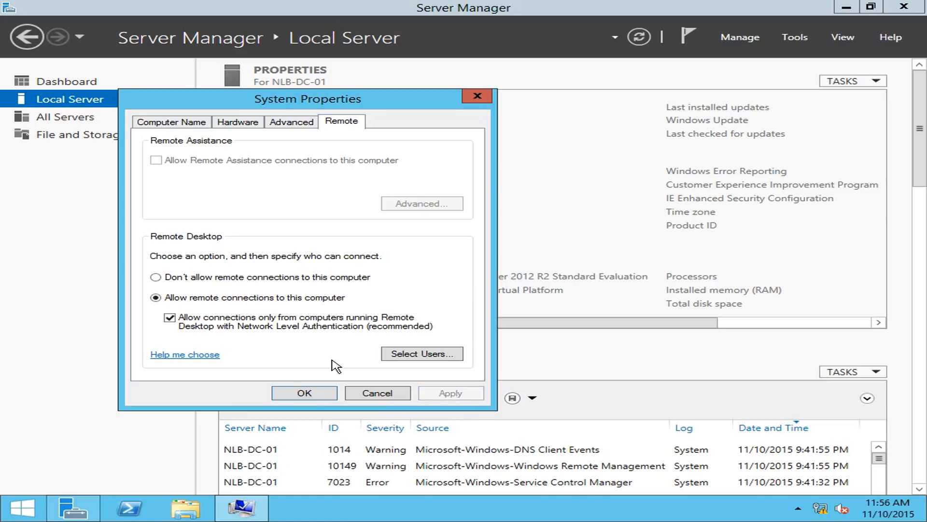
click(304, 393)
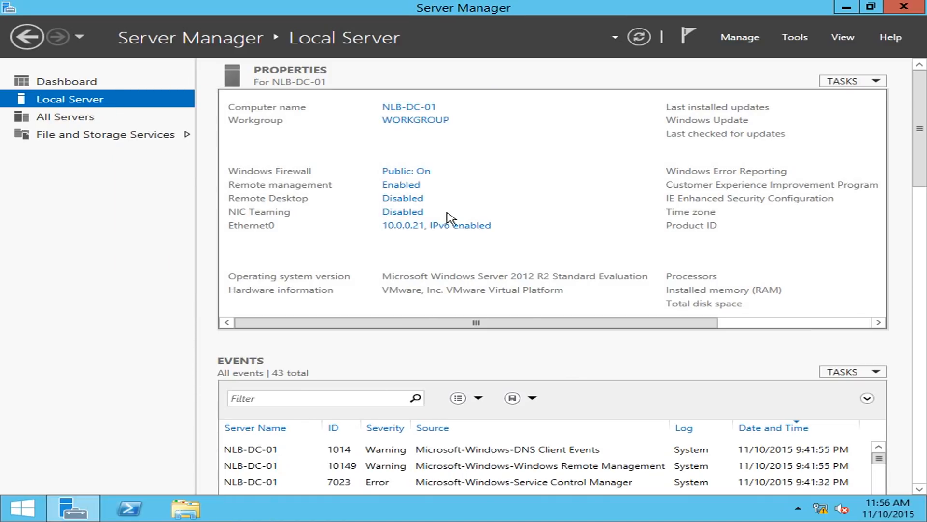
Step: Check the local server's Remote Desktop settings and the list of users allowed to connect, leaving without changes
click(392, 199)
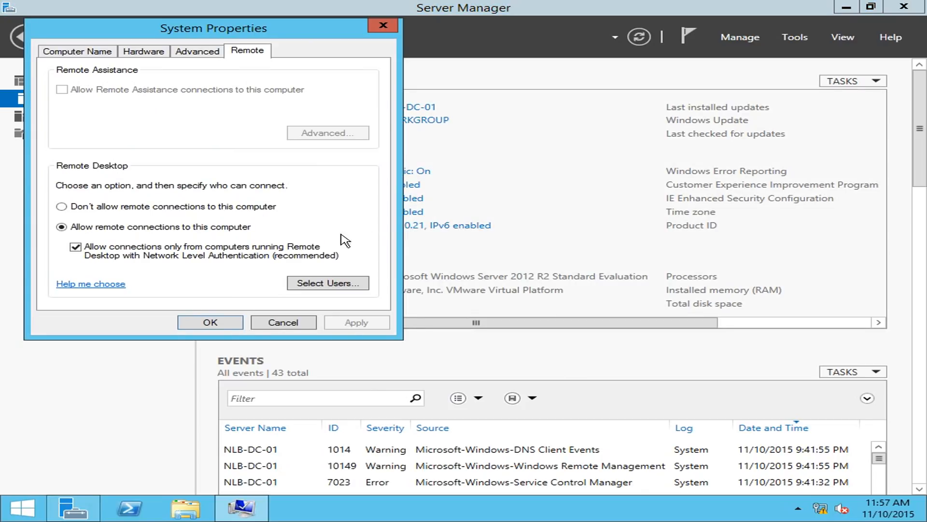
click(300, 281)
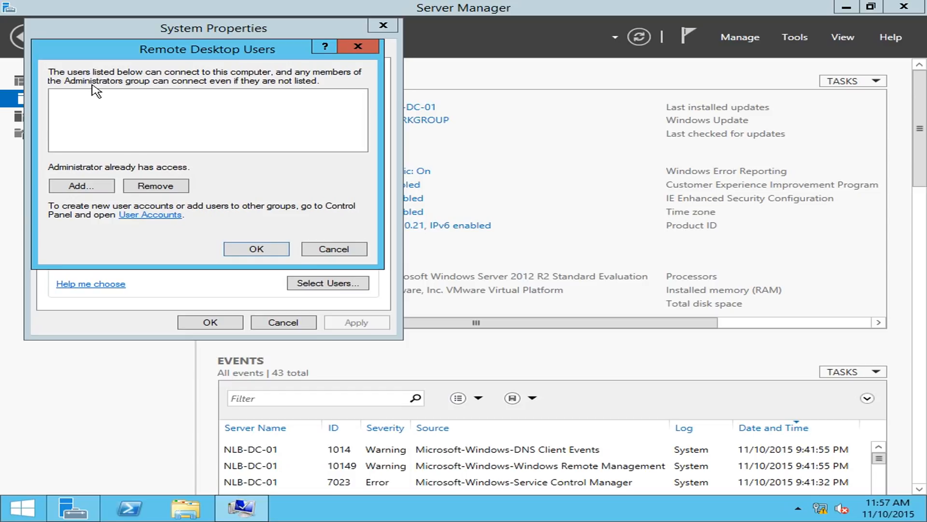
click(332, 249)
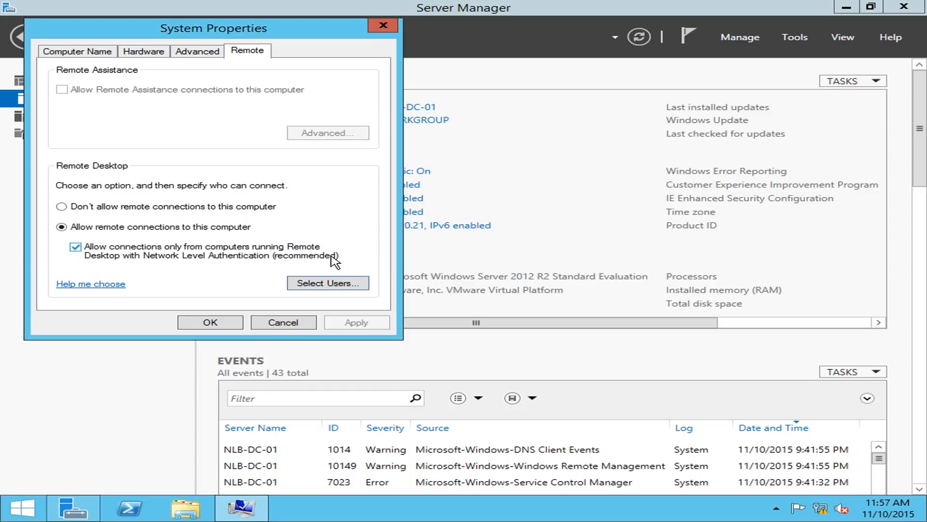
click(294, 322)
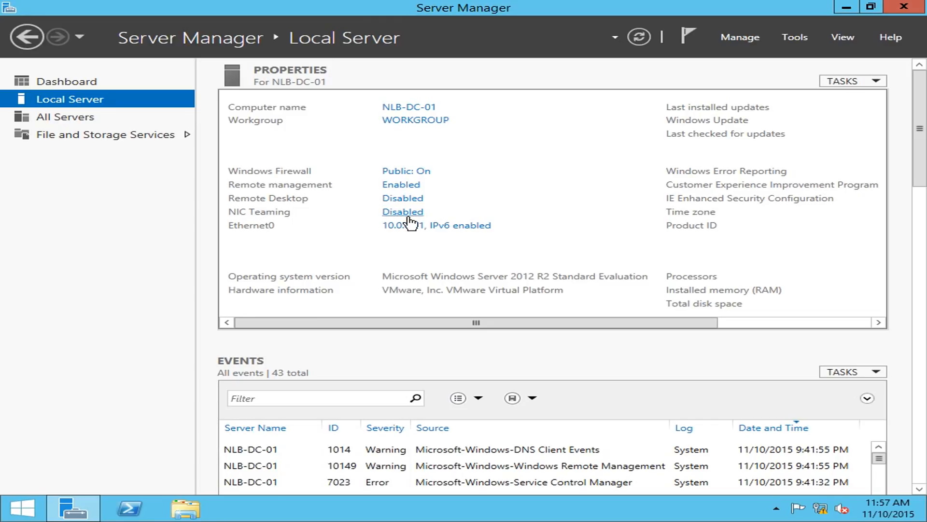
Step: Examine the remaining local server properties, including the date, time and time zone settings, and recheck the Remote Desktop status
drag(676, 323, 834, 327)
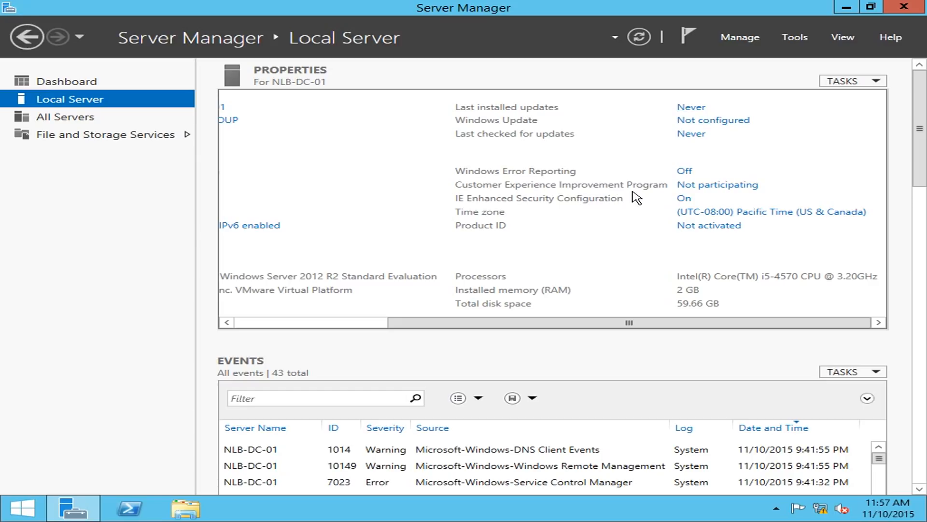
click(771, 213)
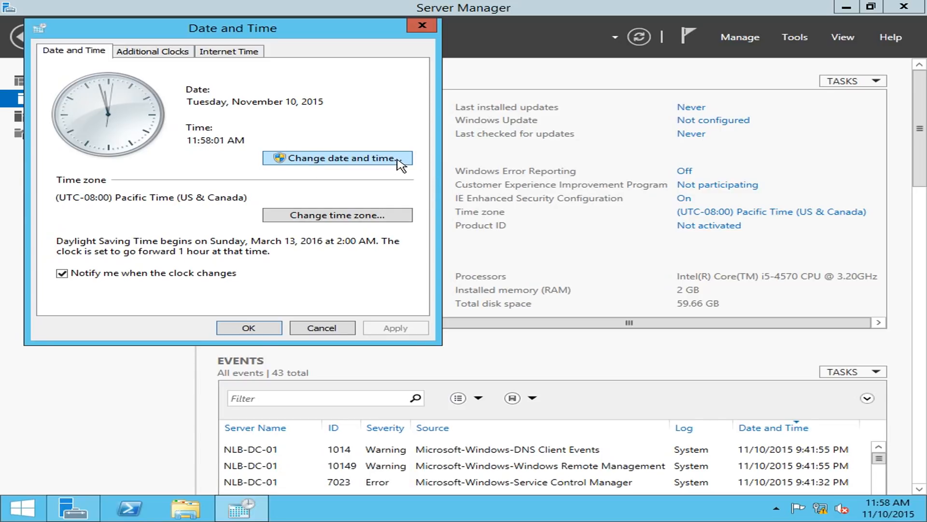
click(323, 329)
drag(559, 323, 356, 315)
drag(573, 323, 792, 346)
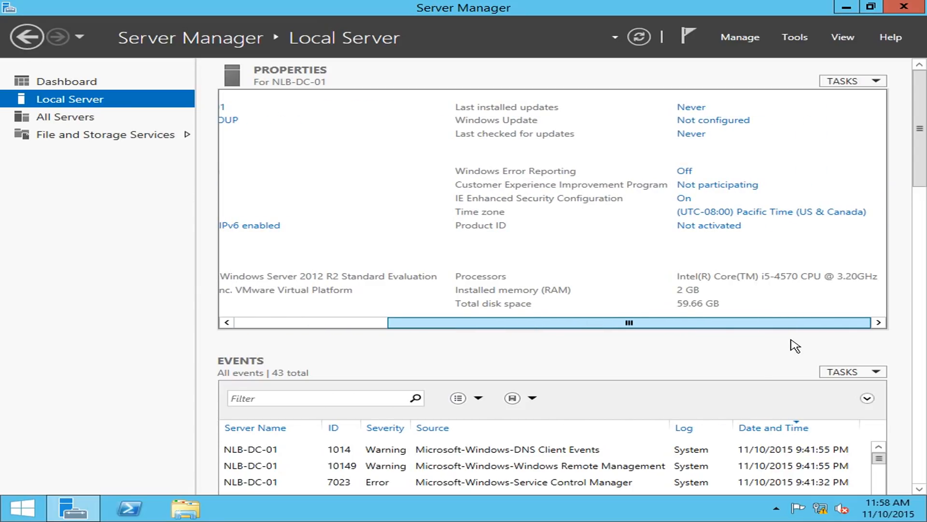
click(286, 322)
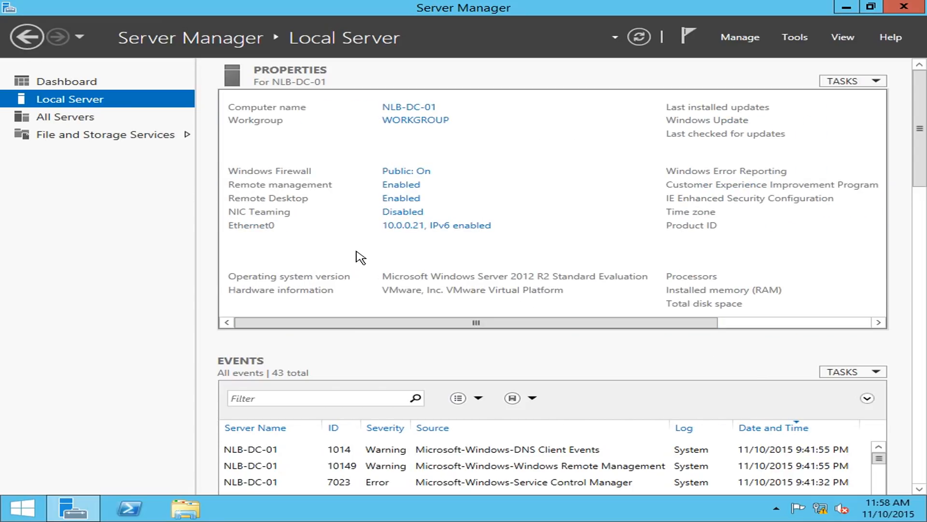
drag(592, 322, 421, 324)
Step: Show all servers and start the Add Roles and Features Wizard for NLB-DC-01
click(758, 44)
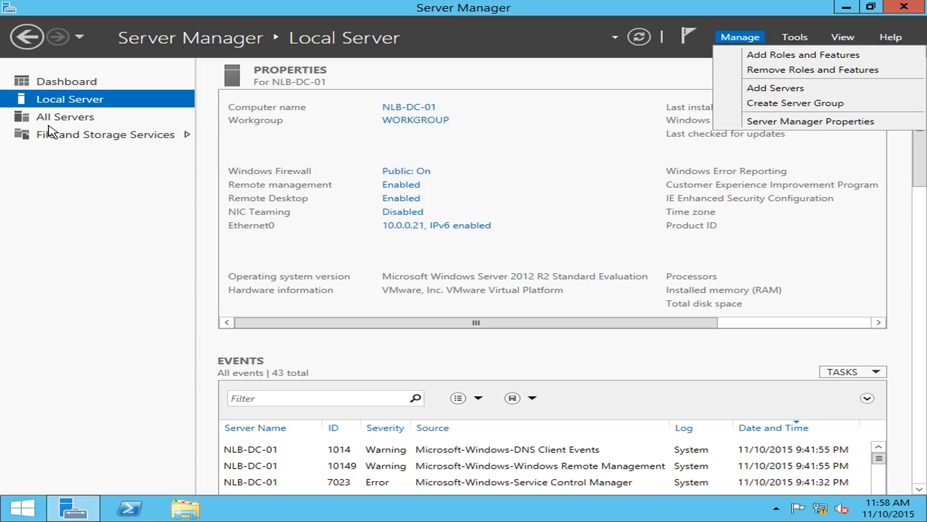
click(29, 124)
click(48, 118)
click(288, 161)
right_click(287, 160)
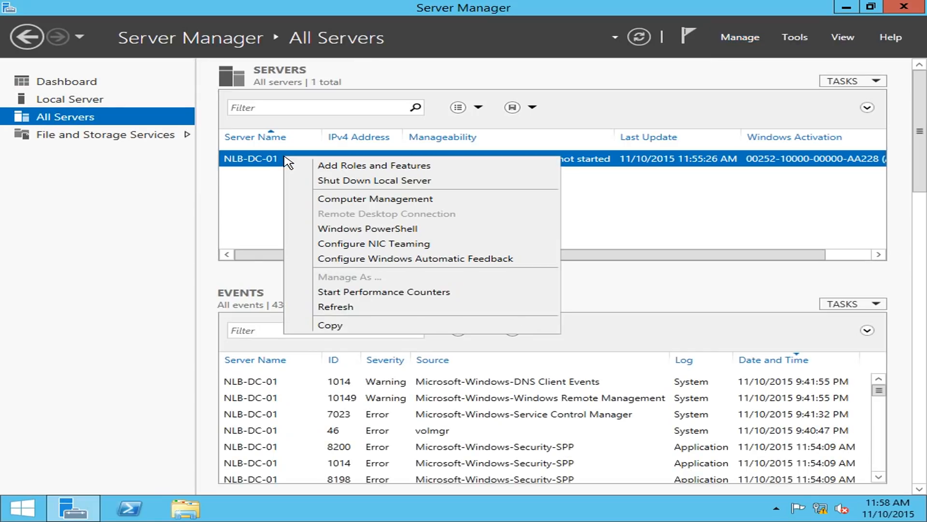
right_click(269, 160)
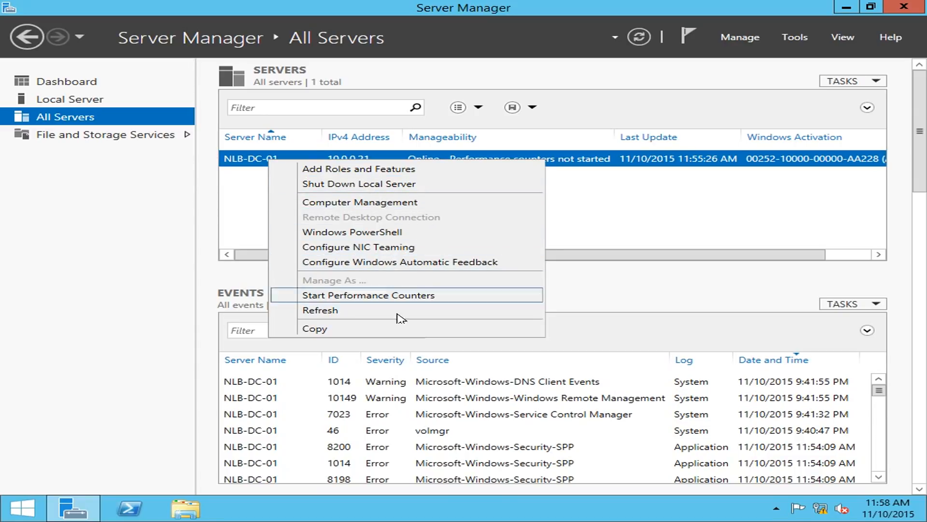
click(391, 177)
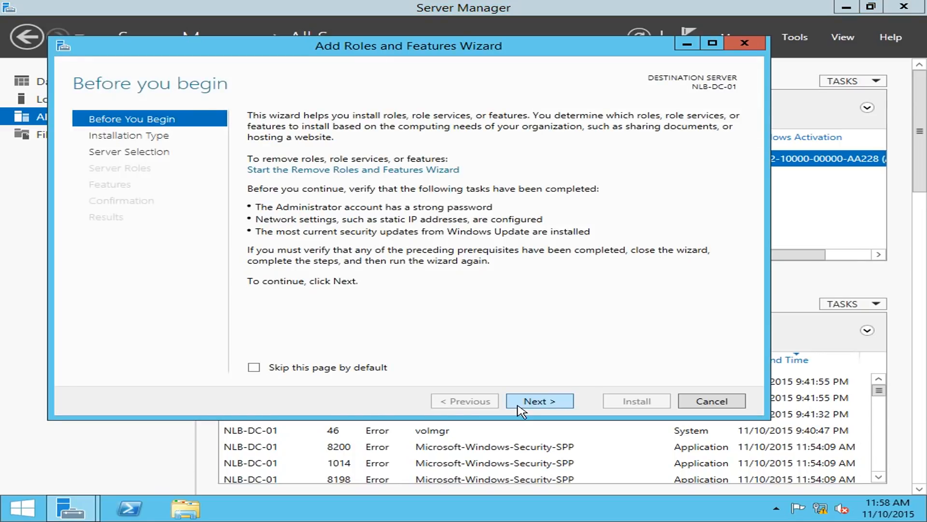
Step: Choose a role-based or feature-based installation with NLB-DC-01 from the server pool as the destination server
click(525, 411)
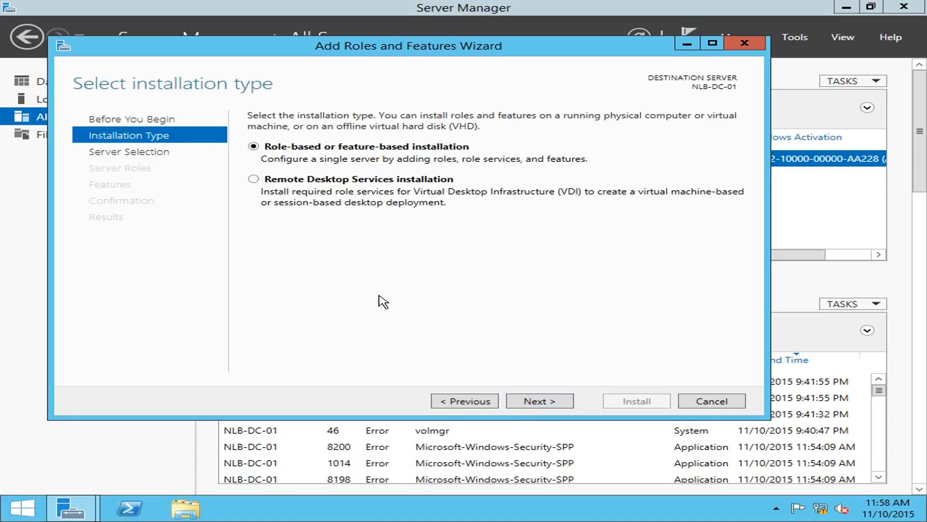
click(552, 410)
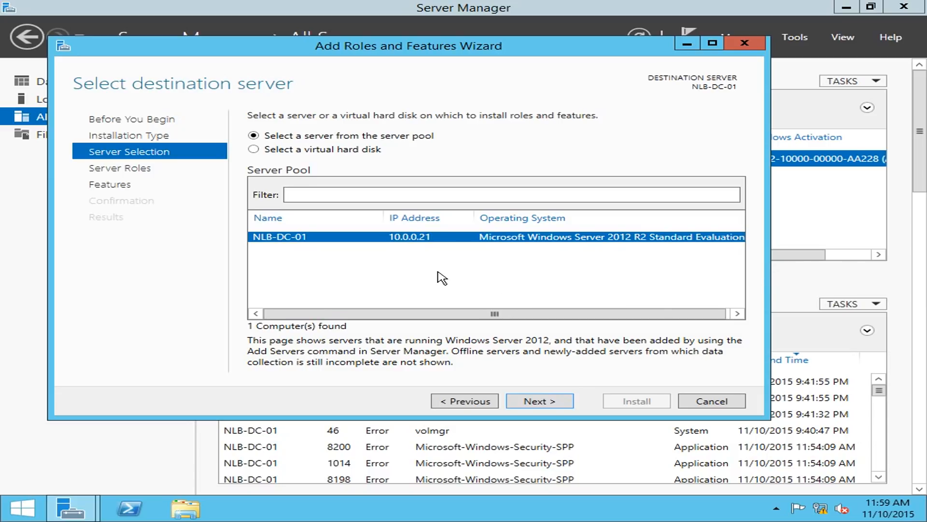
click(549, 401)
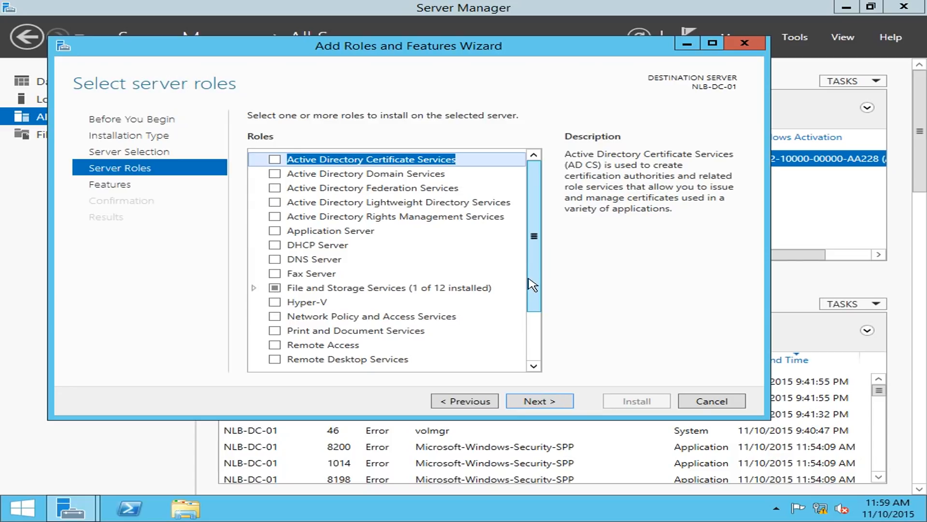
Step: Select the Active Directory Domain Services and DNS Server roles, including their required features and management tools
click(278, 175)
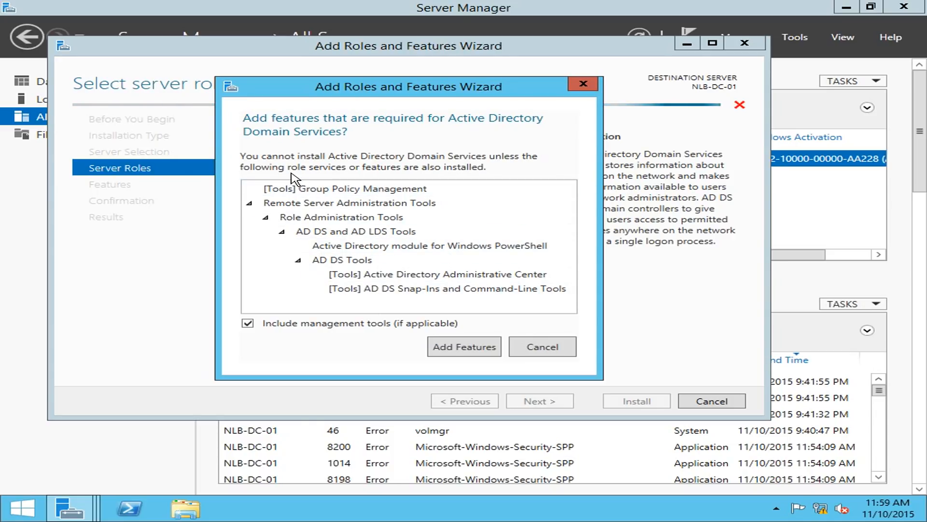
click(462, 348)
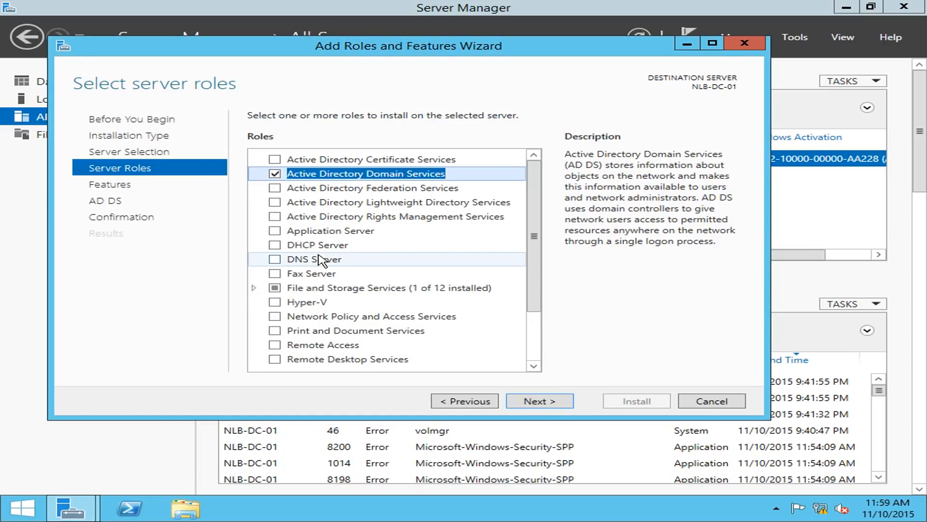
click(275, 260)
click(275, 260)
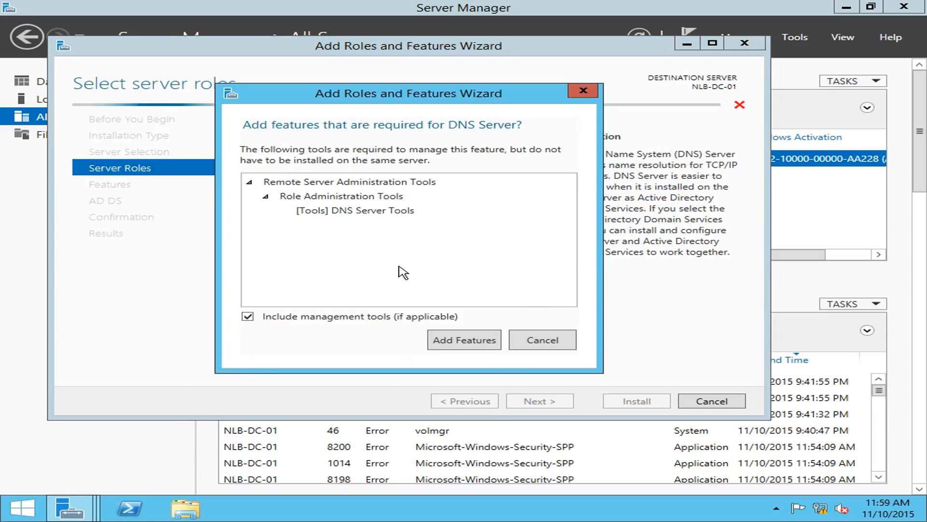
click(470, 341)
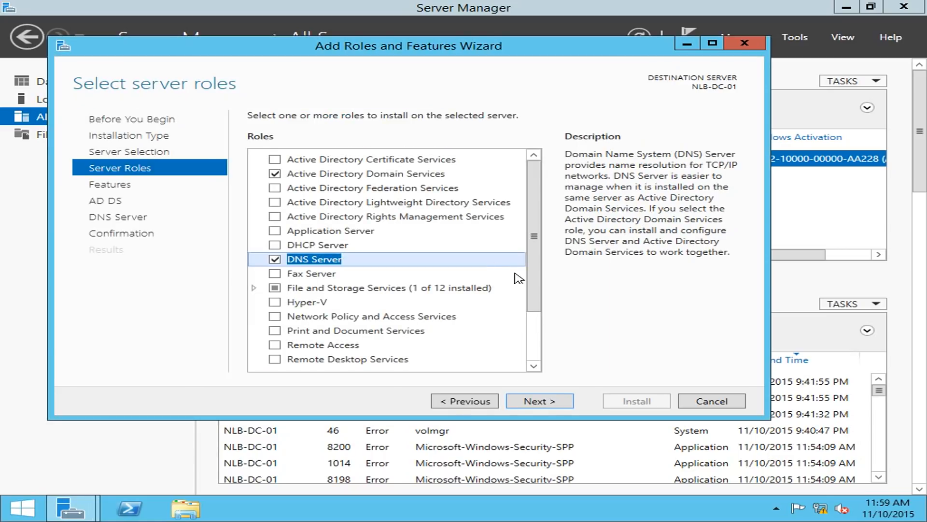
click(557, 405)
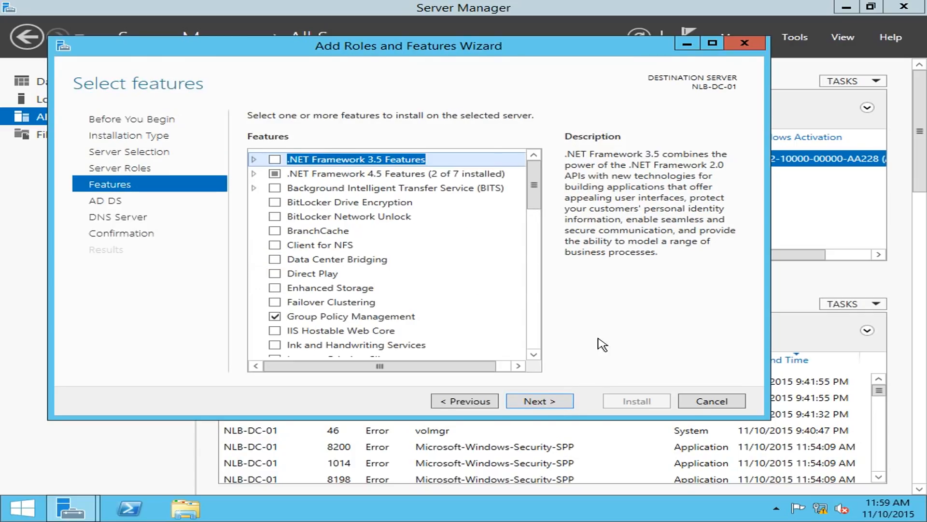
Step: Keep the preselected features and continue past the AD DS and DNS Server information to the installation confirmation
drag(542, 193, 538, 374)
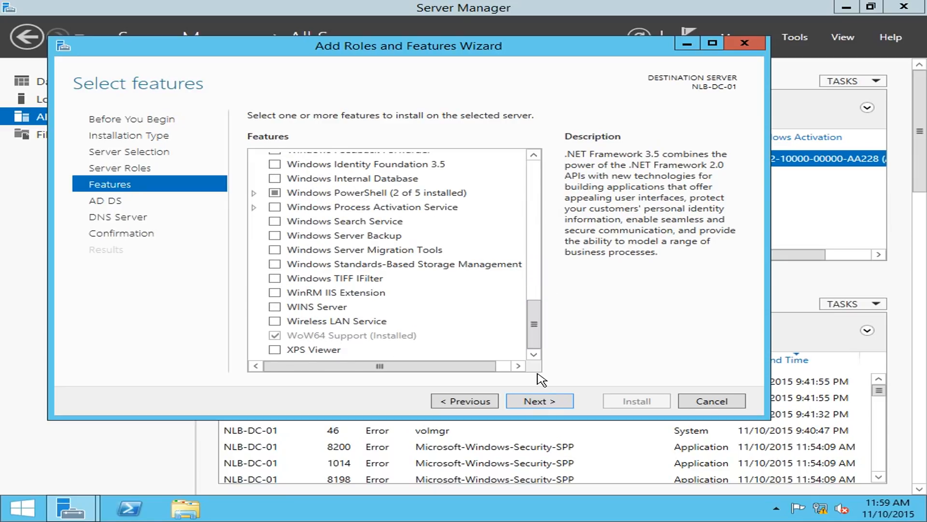
click(551, 404)
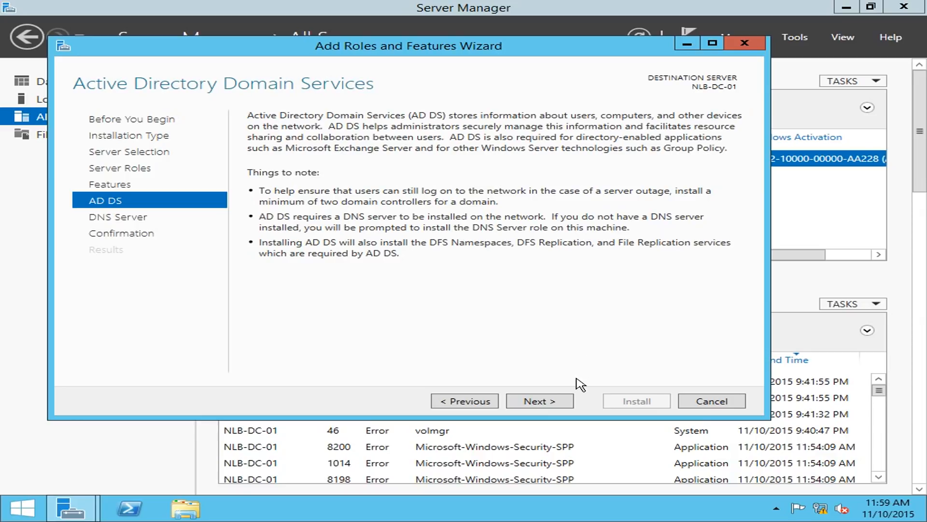
click(568, 401)
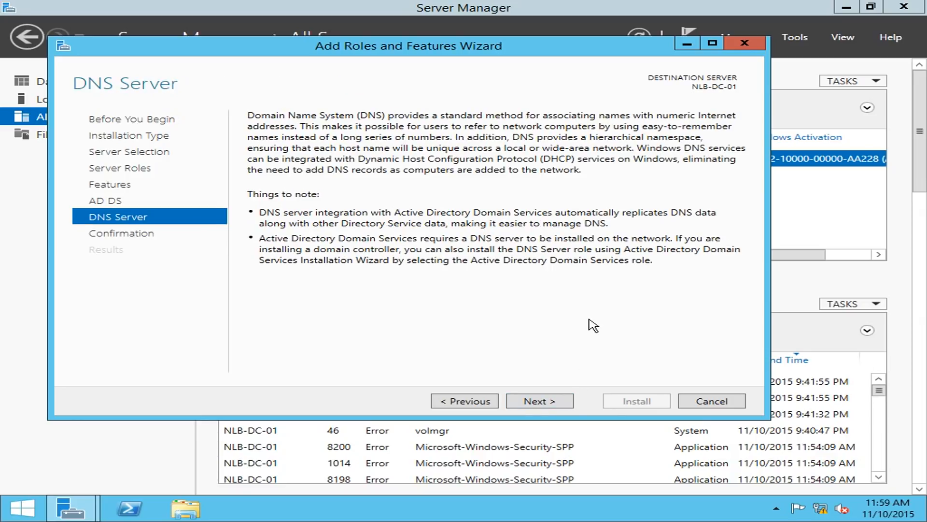
click(564, 402)
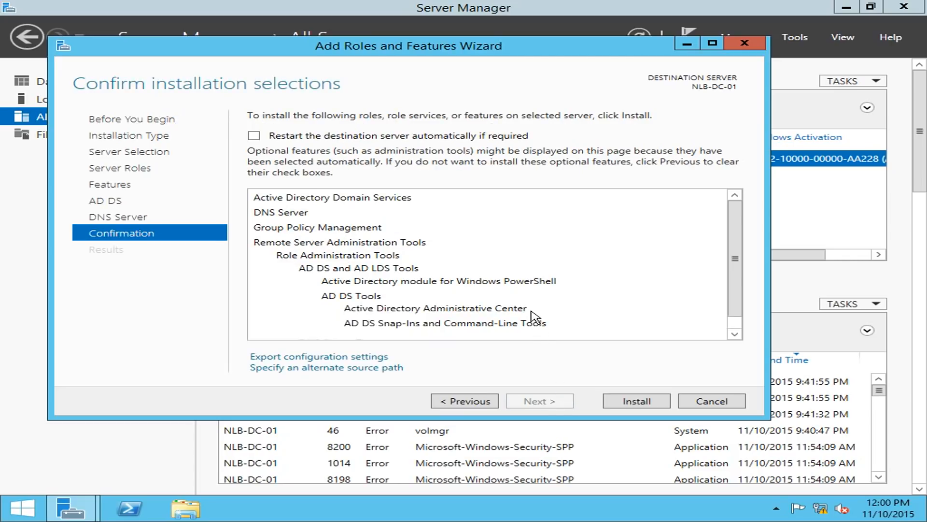
Step: Review the installation selections without exporting the configuration, install the roles and features, and close the wizard once it completes
scroll(738, 261, down, 1)
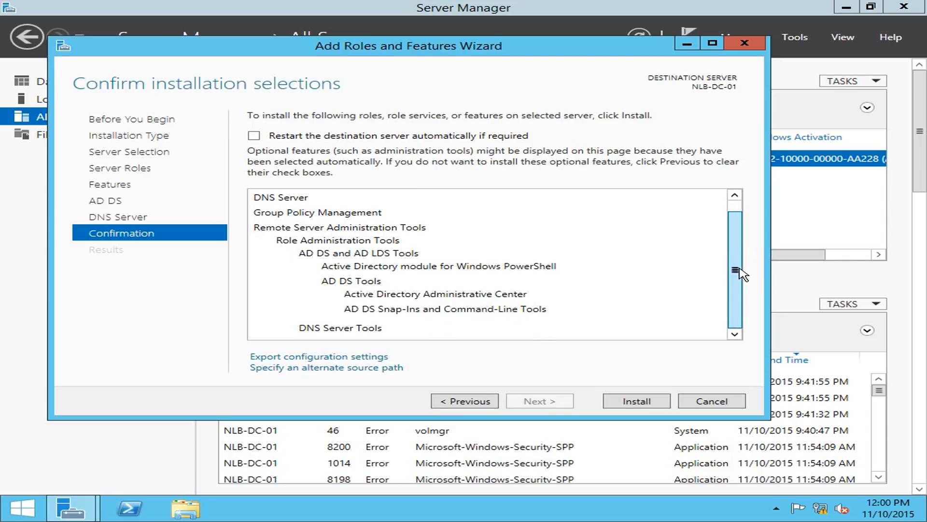
scroll(739, 270, up, 1)
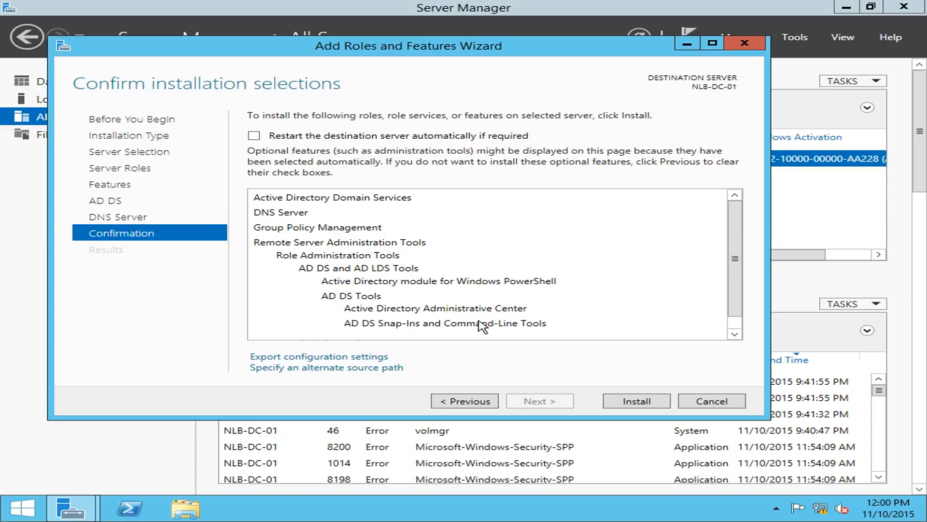
scroll(555, 290, down, 1)
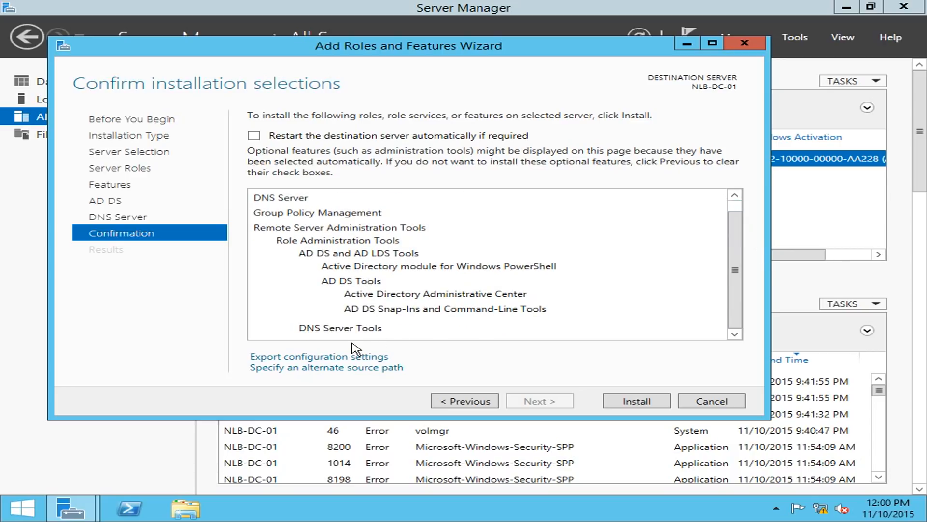
click(344, 359)
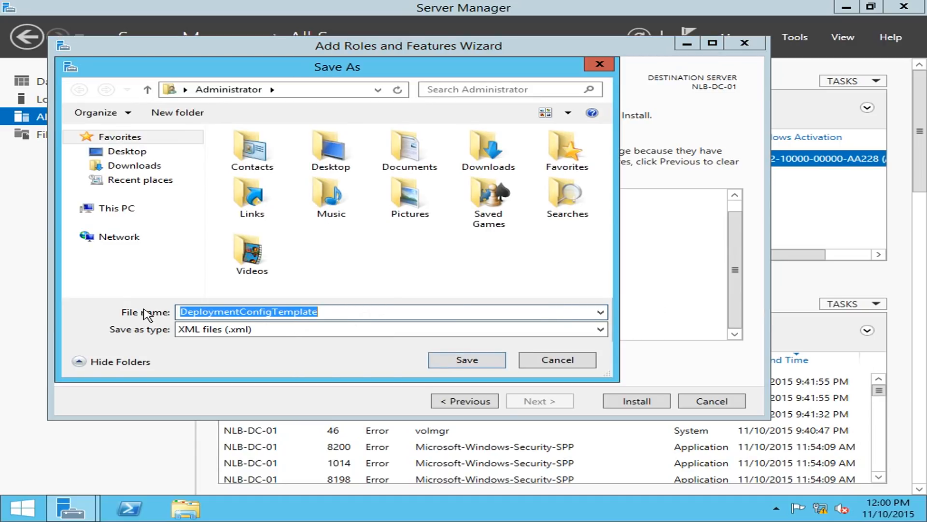
click(557, 359)
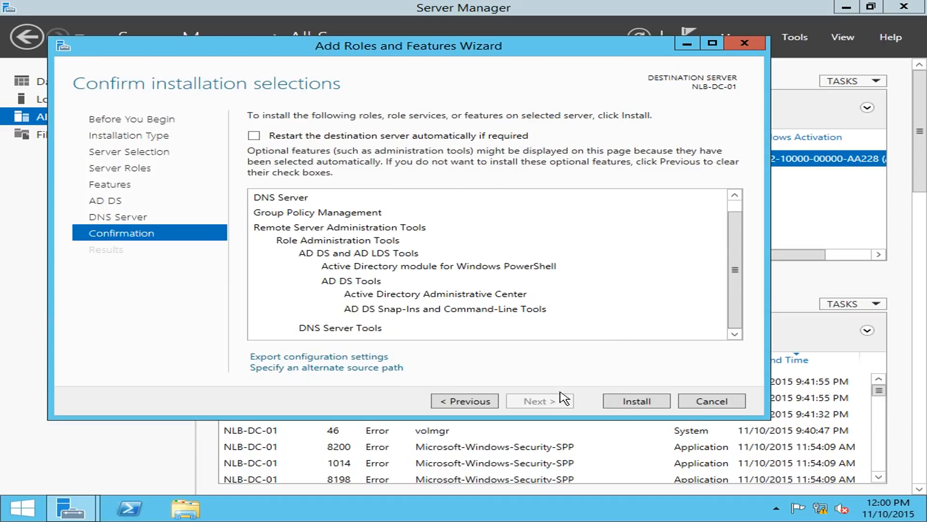
click(644, 405)
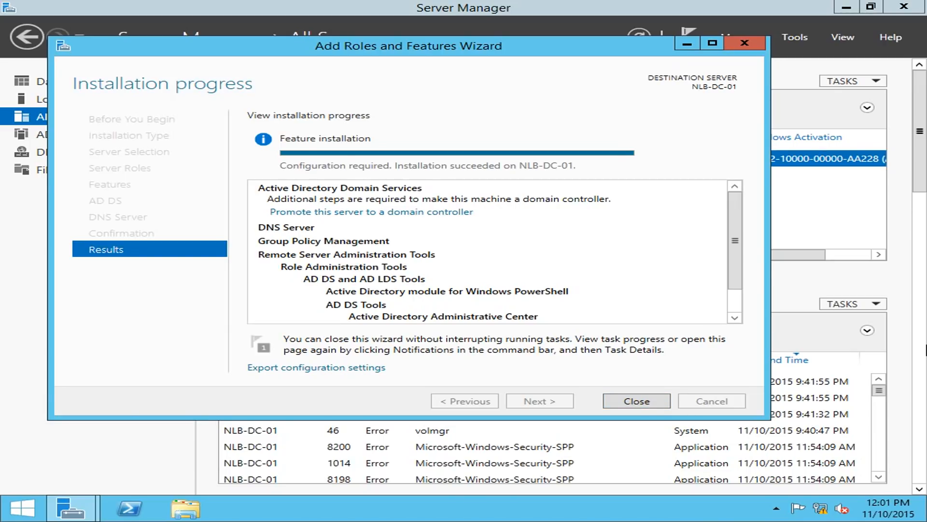
click(636, 401)
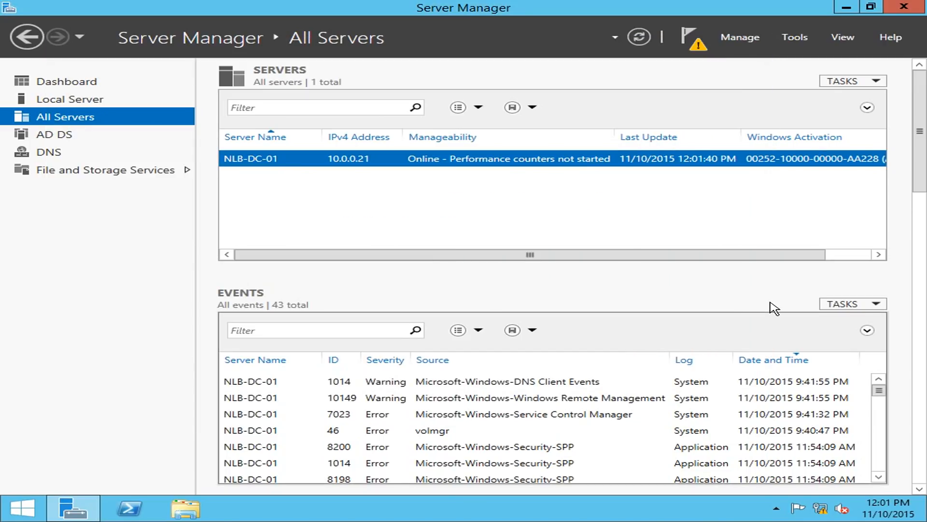
Step: Start promoting the server to a domain controller, adding a new forest with the root domain name nlblab.com
click(697, 49)
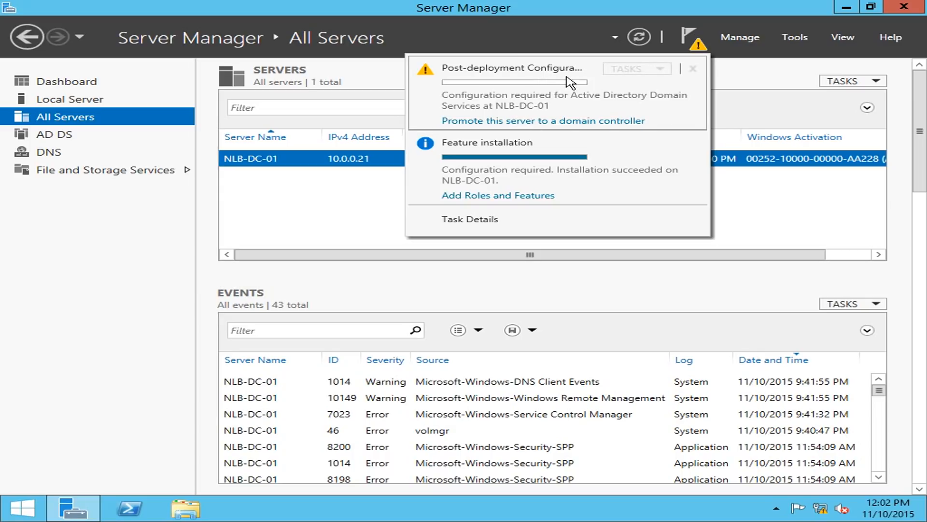
click(562, 122)
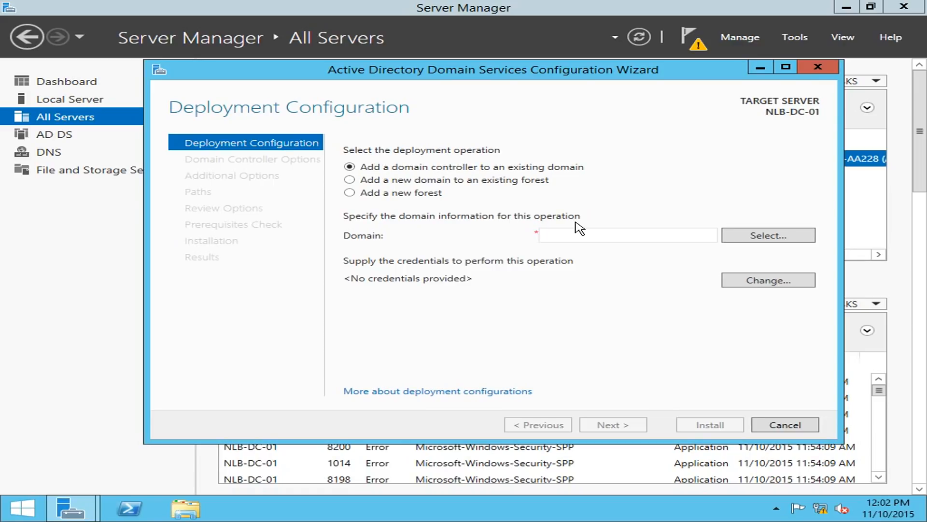
click(349, 193)
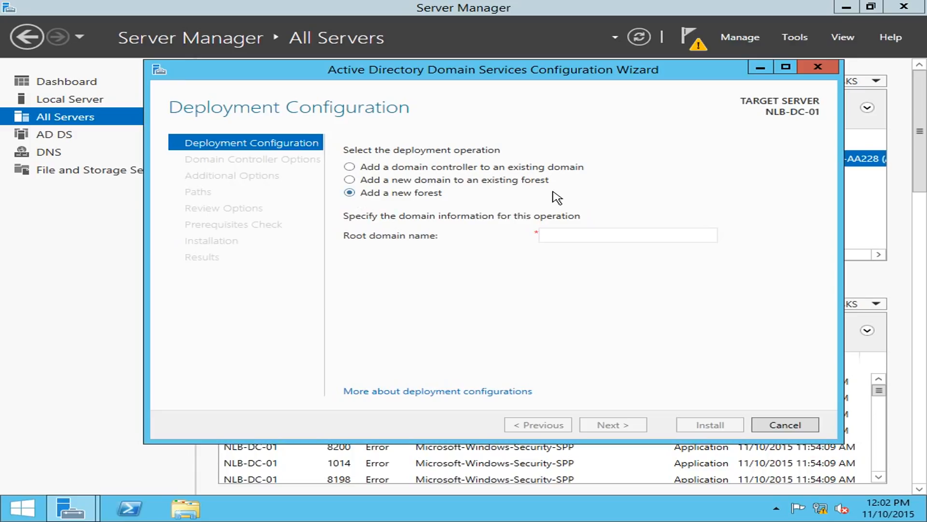
click(573, 236)
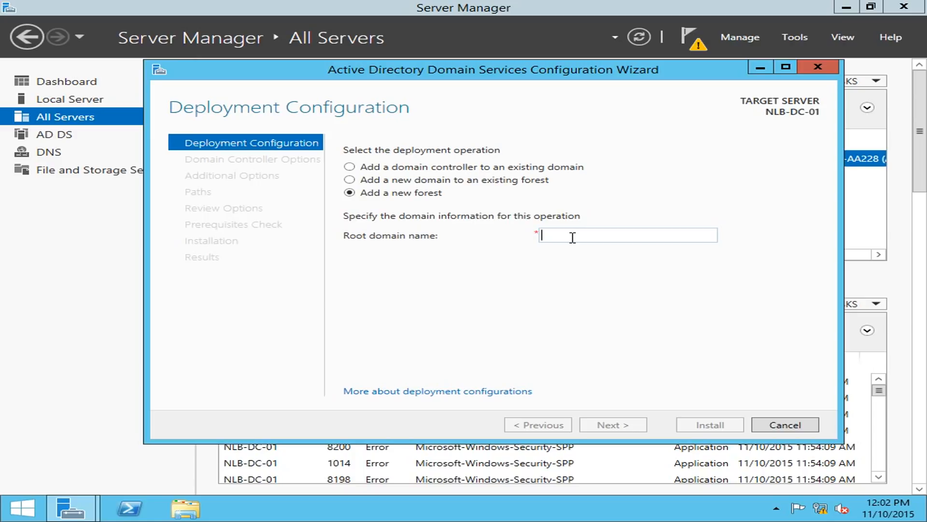
text(nlblab.com)
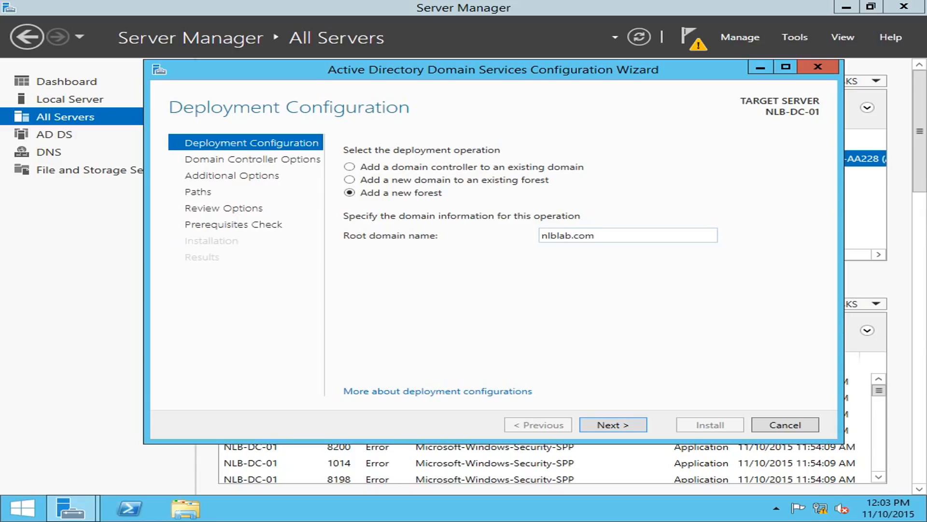
click(633, 426)
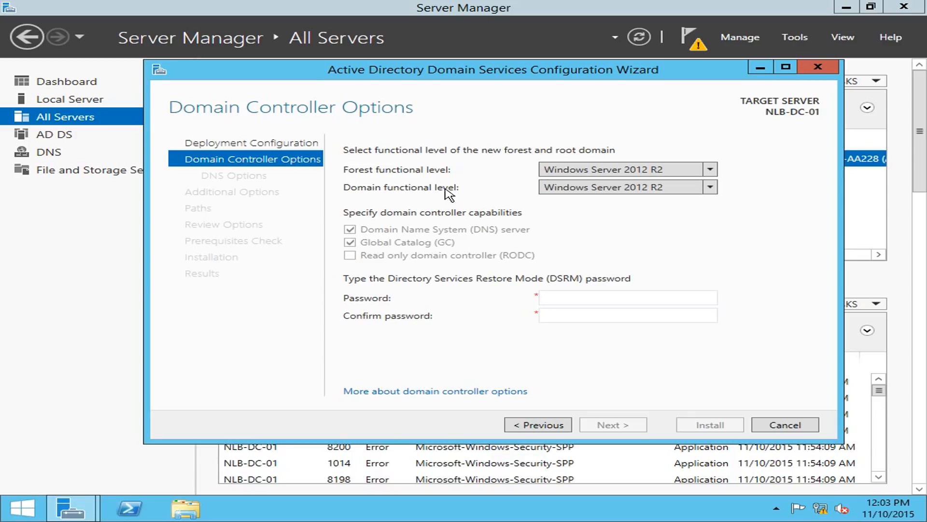
Step: Check the available forest functional levels and set the forest functional level to Windows Server 2008 R2
click(712, 170)
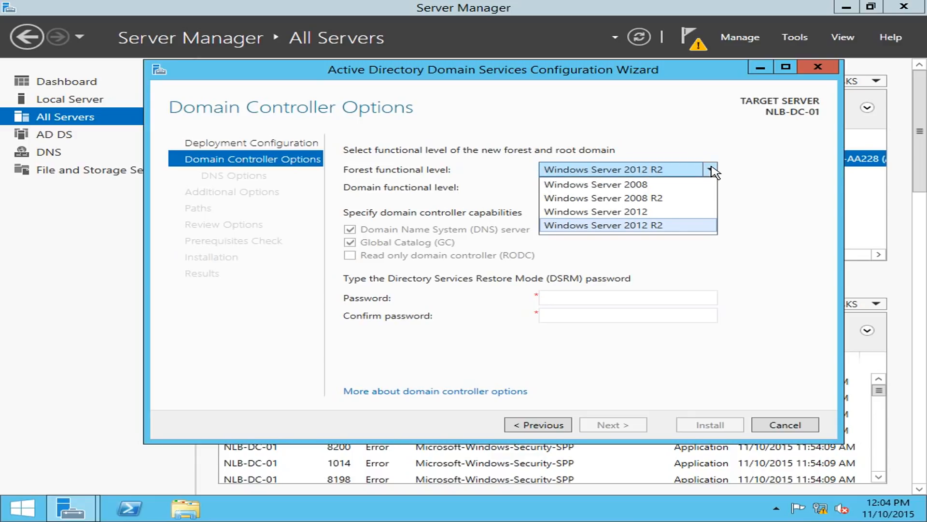
click(712, 170)
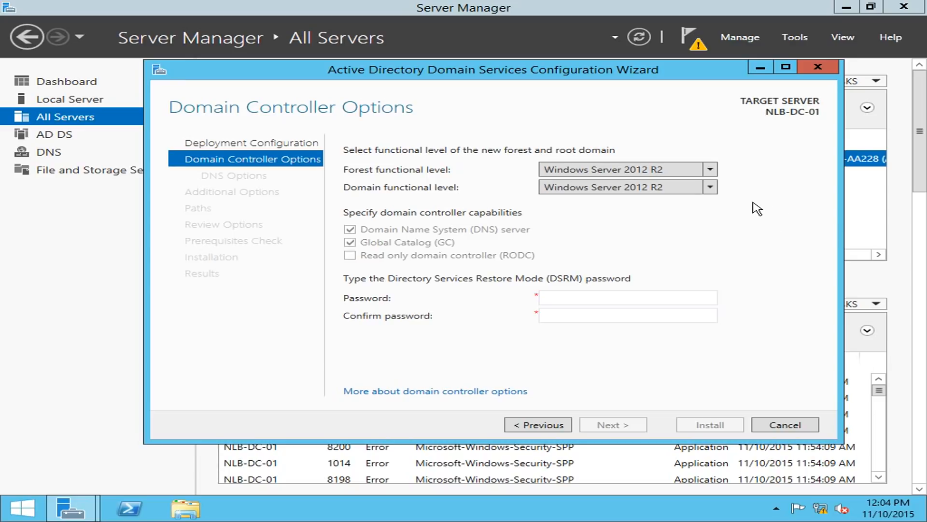
click(551, 172)
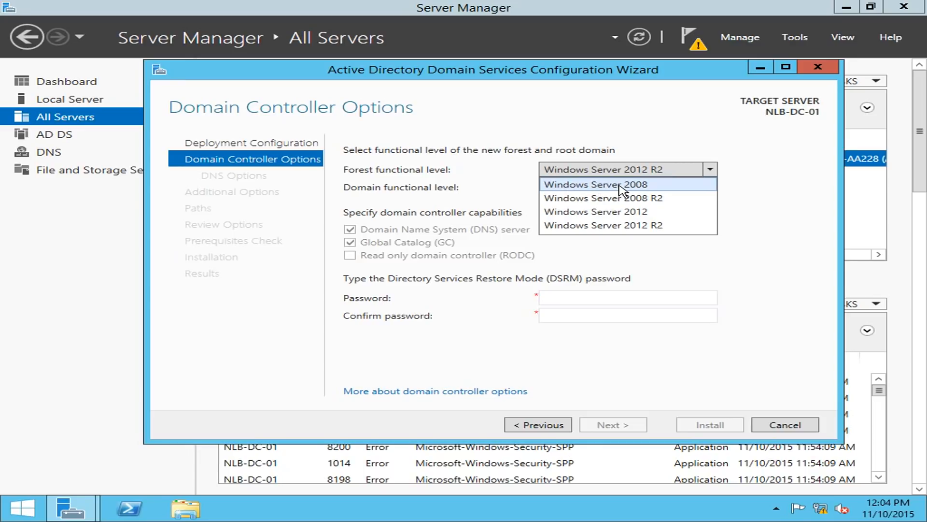
click(637, 199)
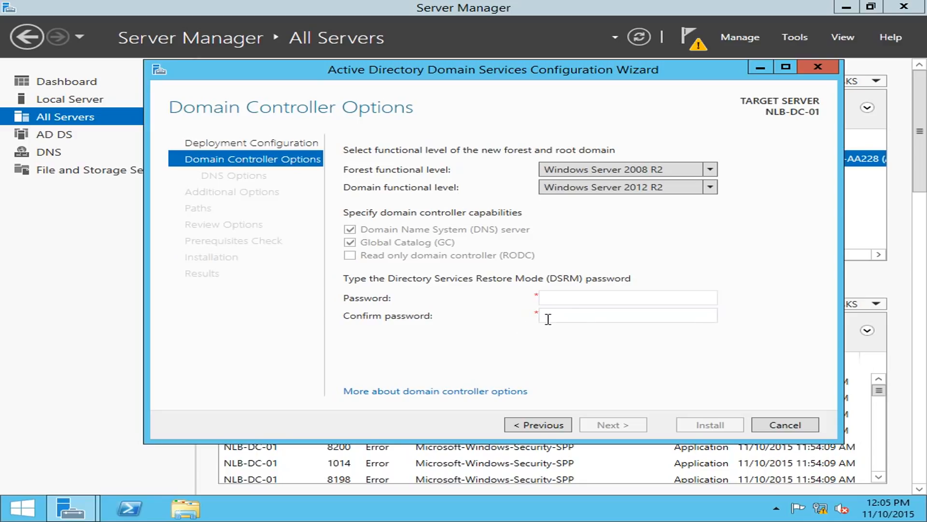
Step: Enter and confirm the Directory Services Restore Mode (DSRM) password, and continue to the DNS options
click(571, 300)
text(P)
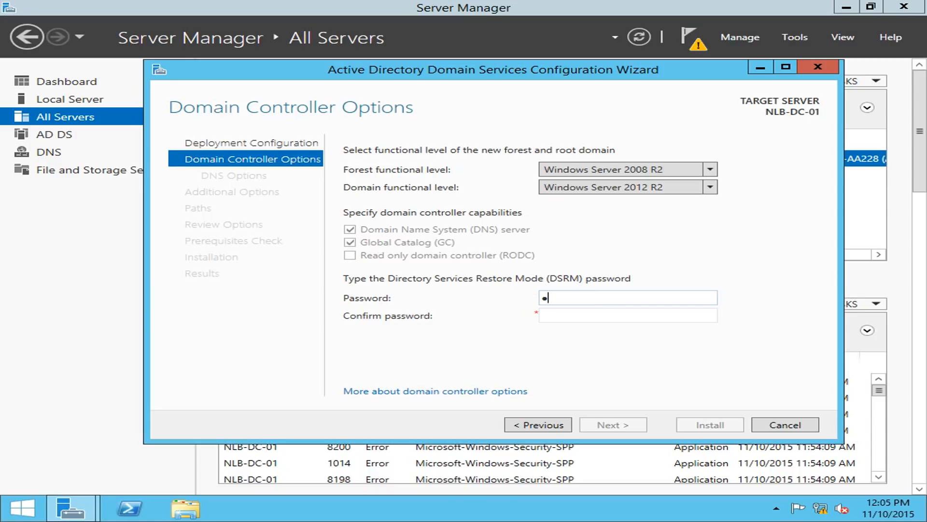
key(Tab)
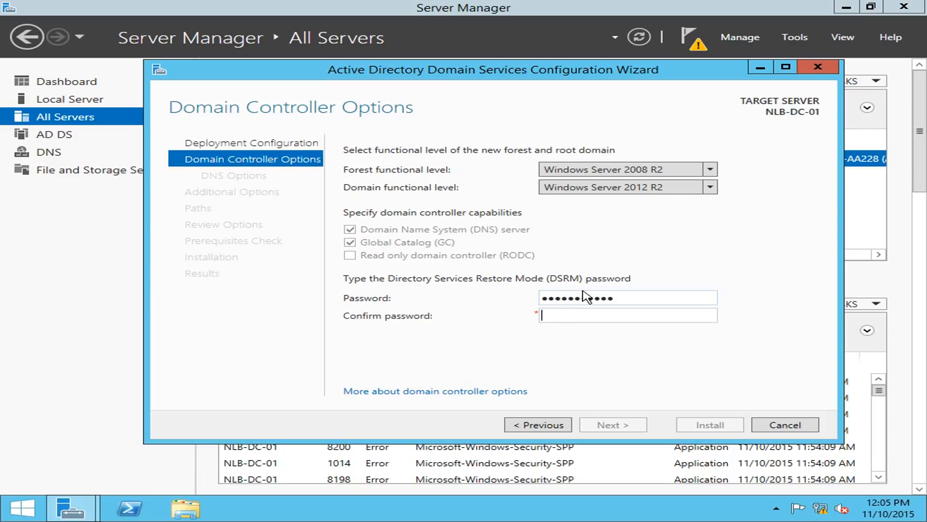
text(•••••••••••)
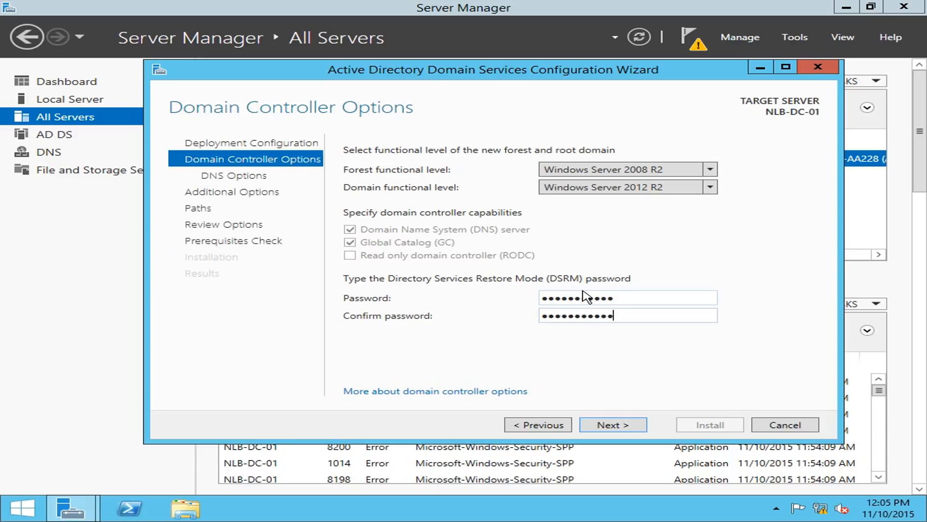
click(632, 421)
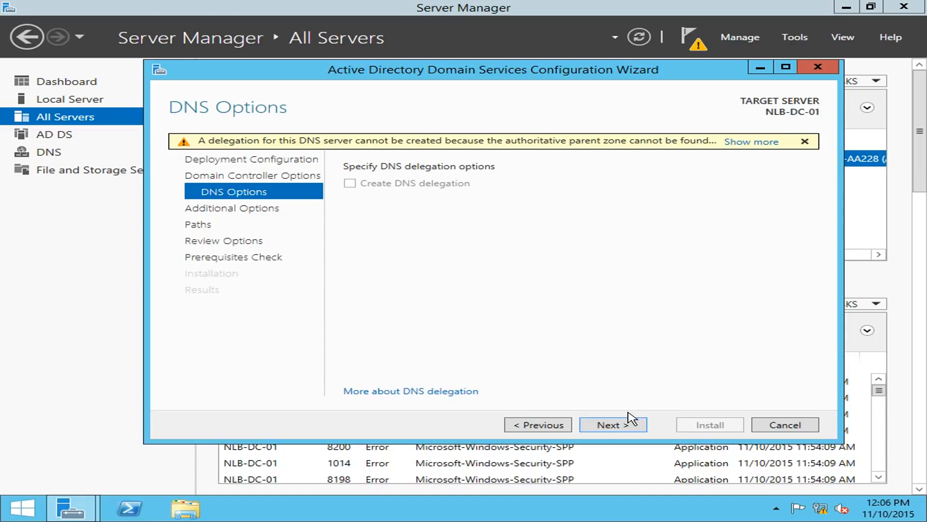
Step: Continue without creating a DNS delegation and accept NLBLAB as the NetBIOS domain name
click(612, 431)
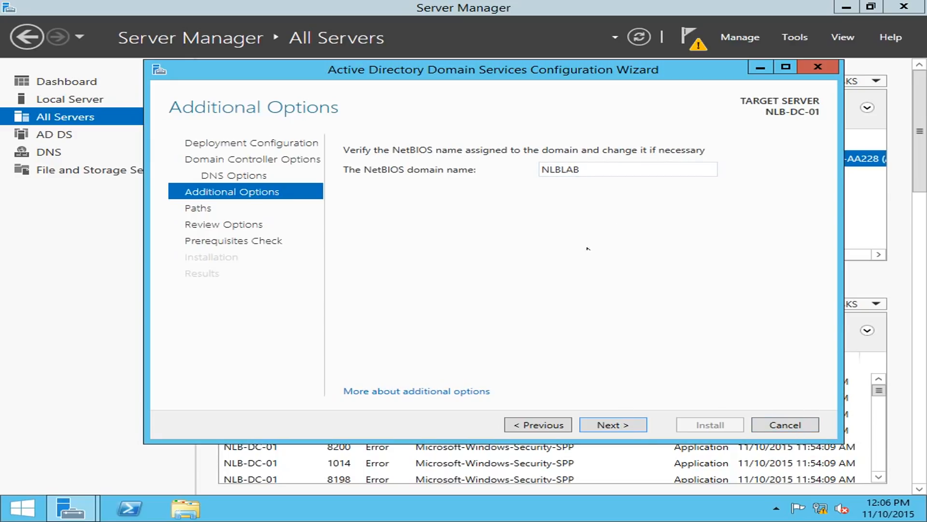
click(603, 426)
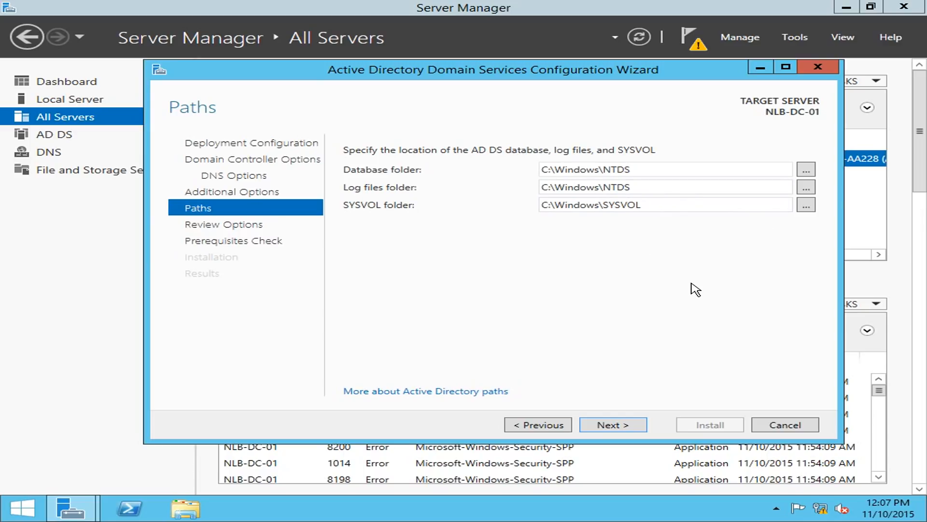
Step: Keep the default folders for the AD DS database, log files and SYSVOL, and continue to the review of the selected options
click(617, 428)
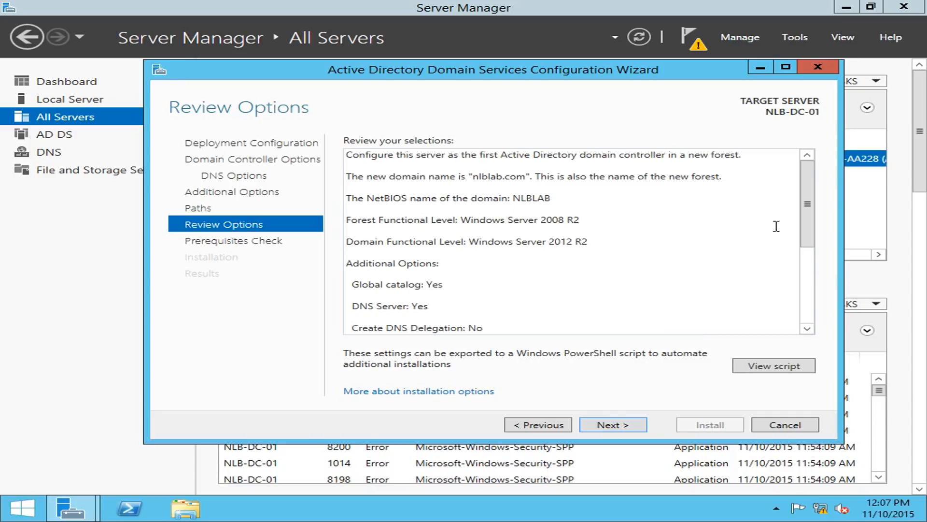
drag(809, 207, 802, 167)
Step: View the generated AD DS deployment PowerShell script, highlight its commands from Import-Module ADDSDeployment to -Force:$true, and close it
click(754, 368)
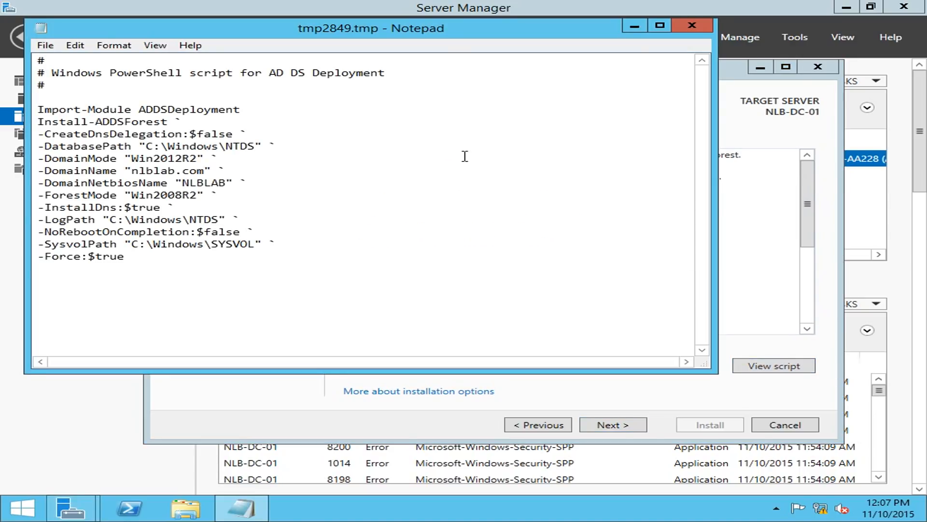
drag(181, 268, 33, 110)
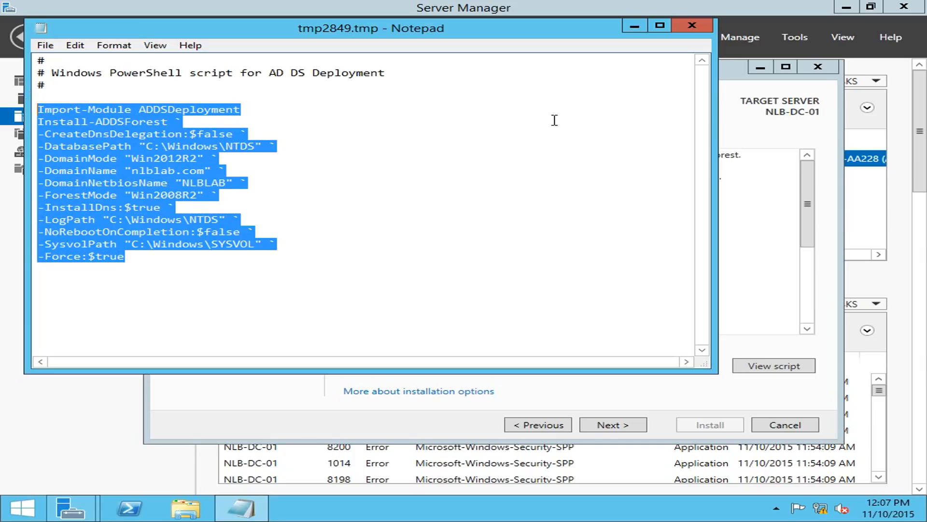
click(179, 268)
drag(136, 259, 13, 106)
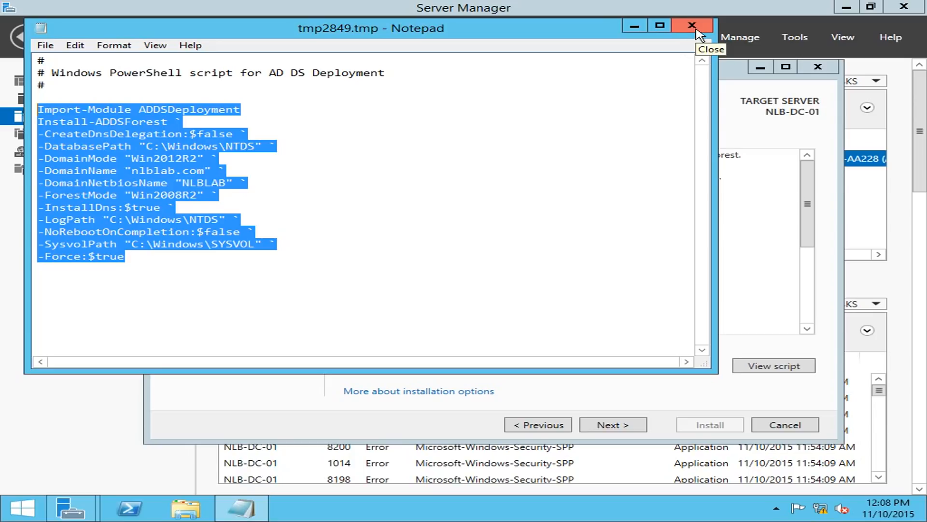
click(693, 25)
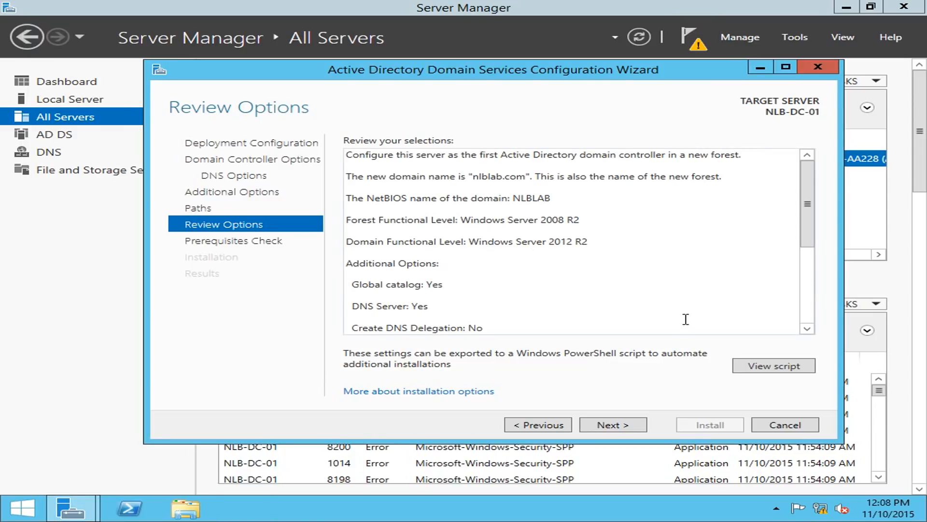
Step: Review the full list of domain controller selections and proceed to the prerequisites check
click(688, 305)
scroll(688, 306, down, 5)
click(570, 317)
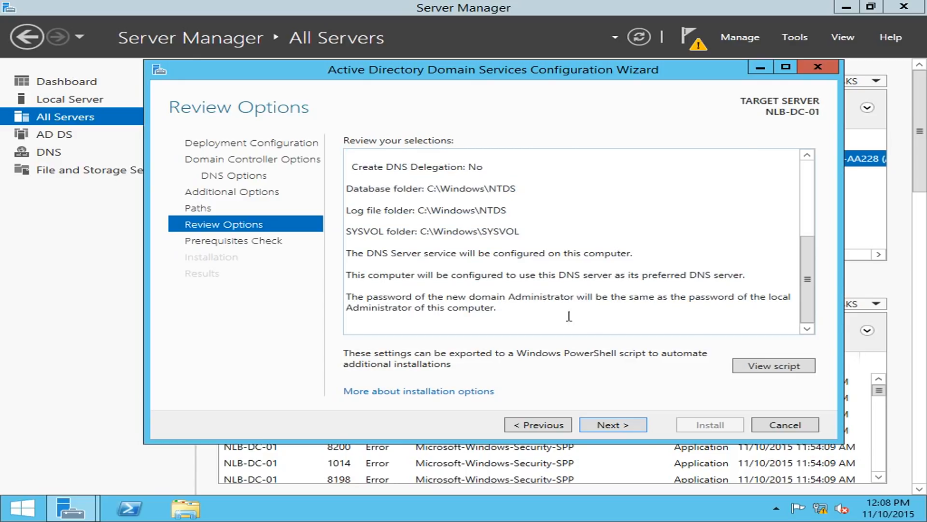
scroll(557, 298, up, 5)
scroll(586, 302, down, 5)
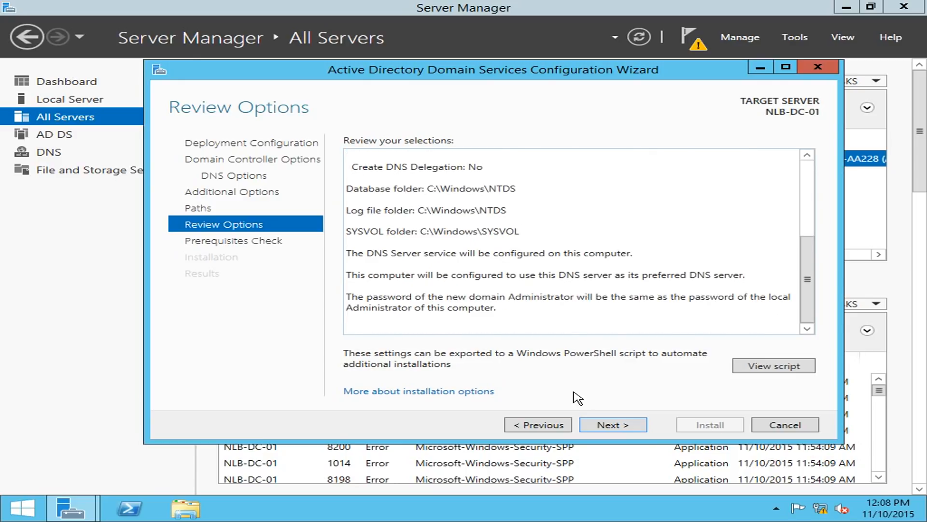
click(614, 424)
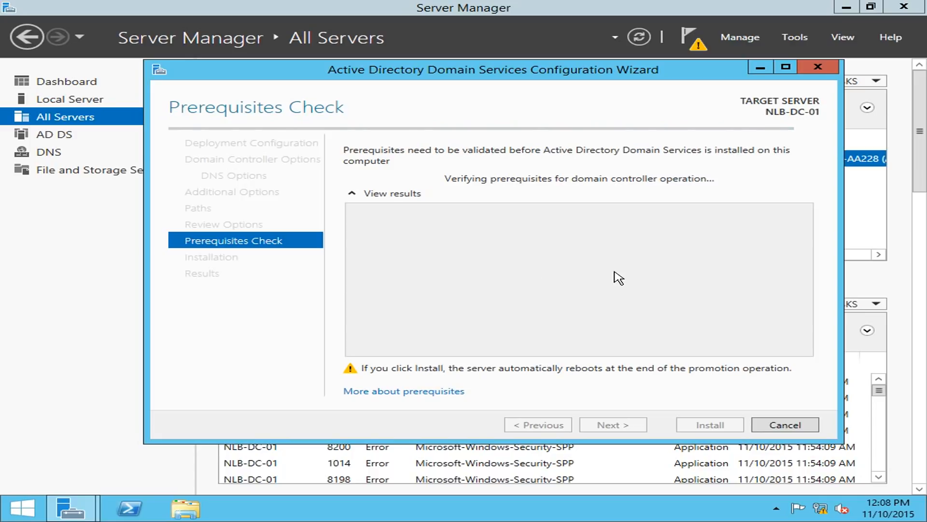
Step: Read through the prerequisites check results and start the domain controller installation
drag(810, 289, 825, 274)
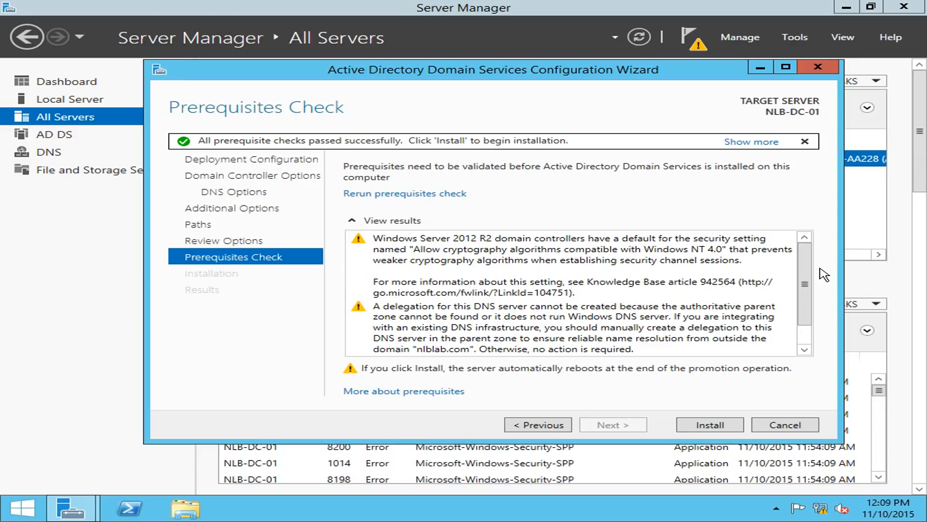
drag(811, 263, 820, 237)
drag(817, 265, 823, 310)
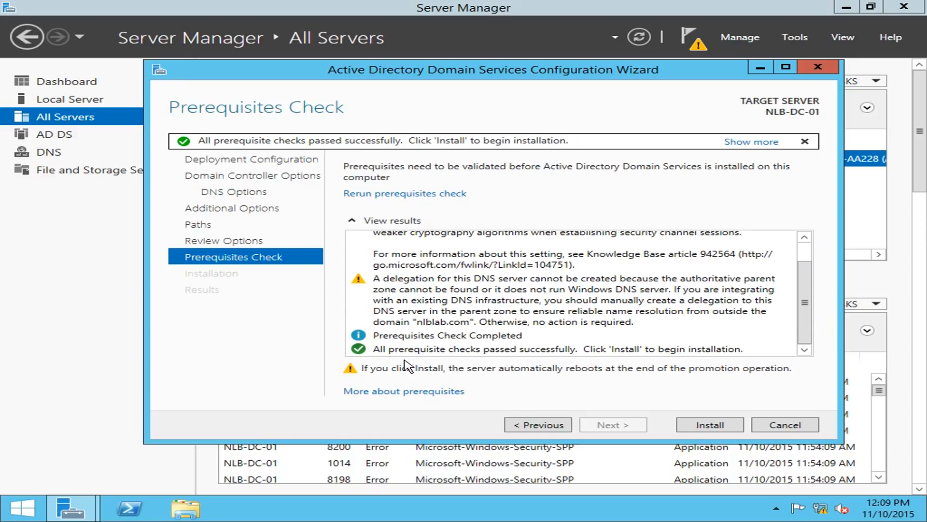
mouse_move(804, 304)
mouse_down()
mouse_move(804, 284)
mouse_move(803, 307)
mouse_up()
click(734, 428)
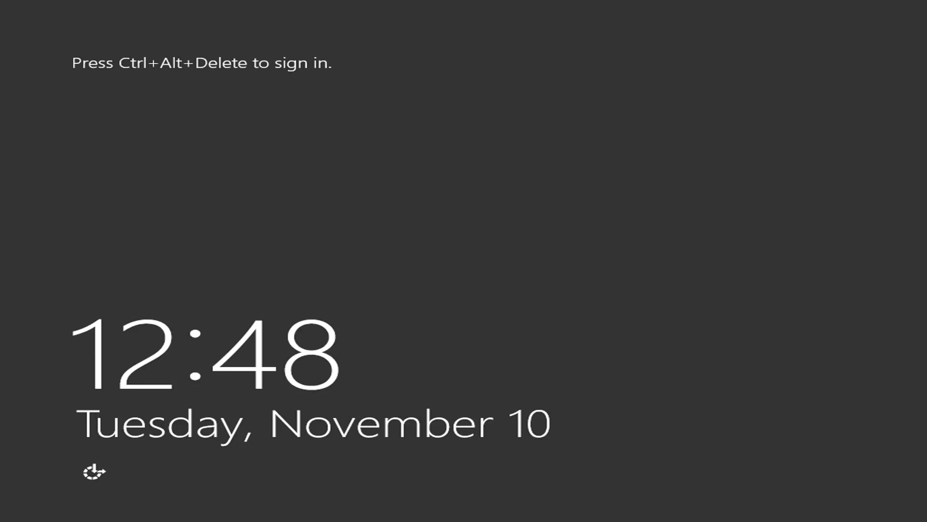
Step: Sign in to the restarted server as NLBLAB\Administrator by entering the account password
key(ctrl+alt+Delete)
click(401, 170)
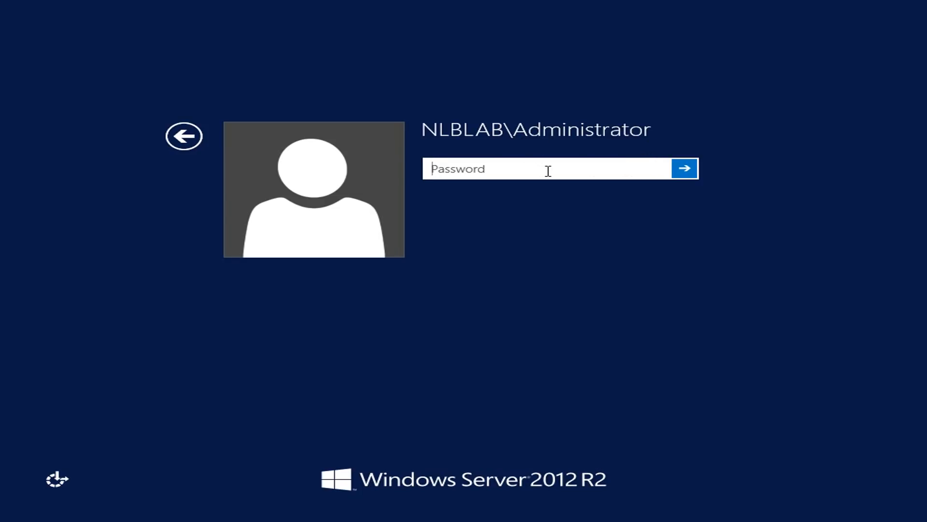
text(•••••••)
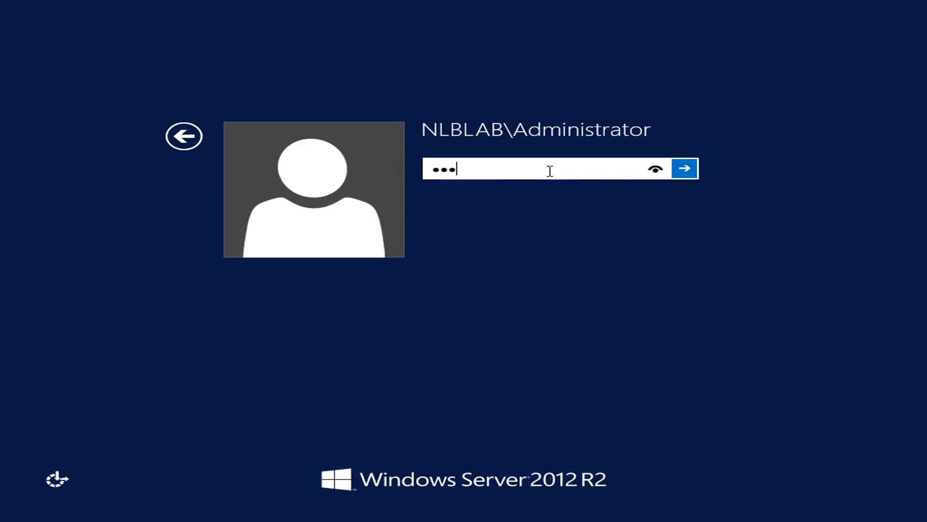
text(•••••)
key(Return)
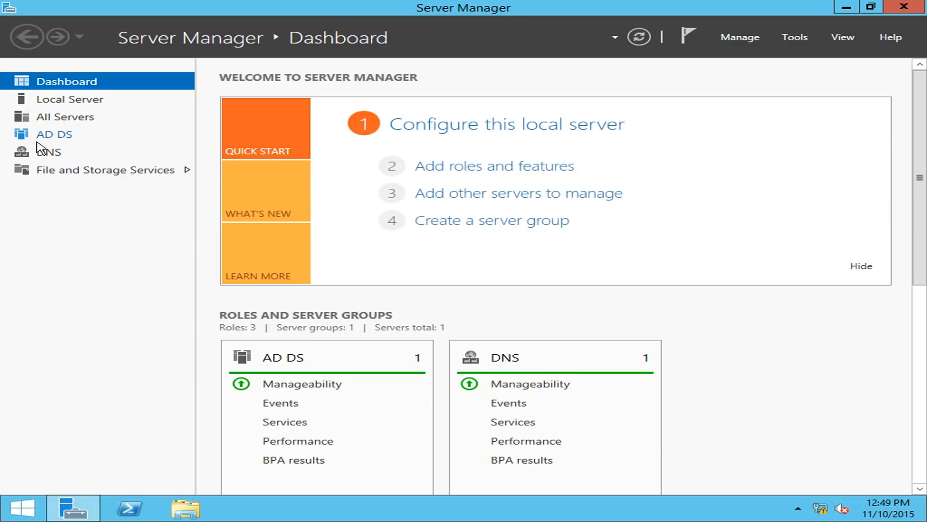
Step: Examine the AD DS role's server status, events and services on NLB-DC-01
click(57, 140)
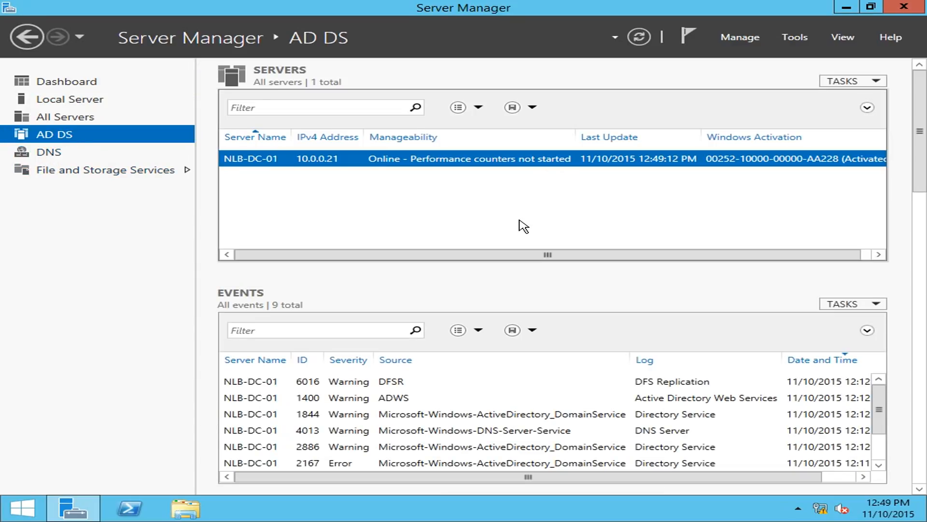
drag(921, 132, 921, 166)
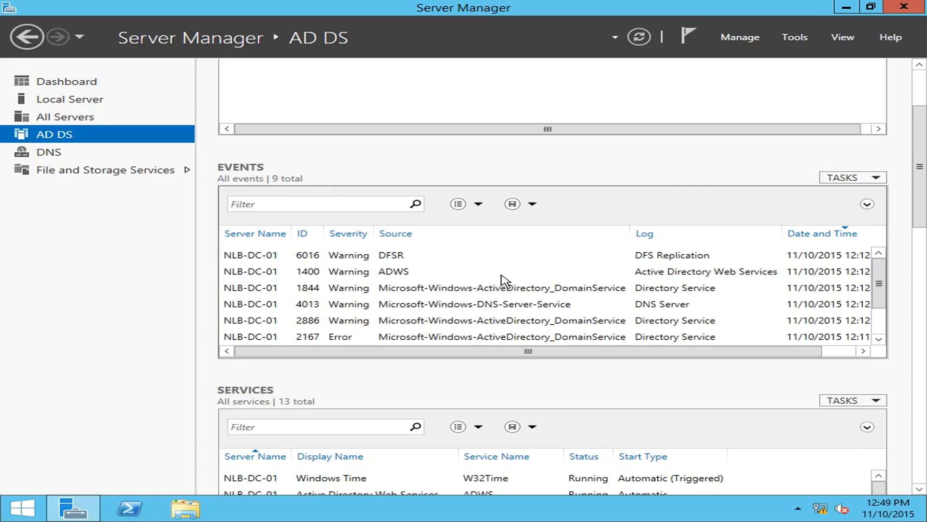
scroll(915, 193, down, 1)
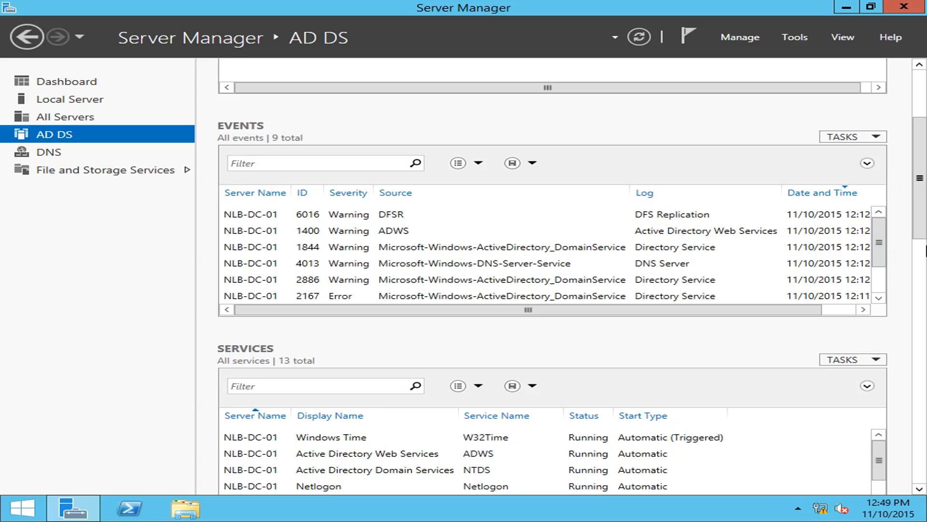
scroll(922, 256, down, 4)
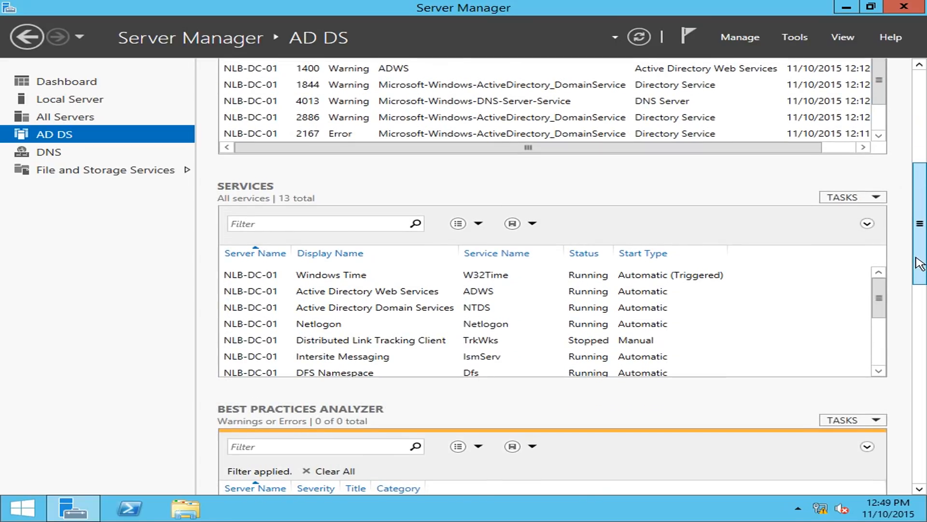
drag(880, 289, 889, 269)
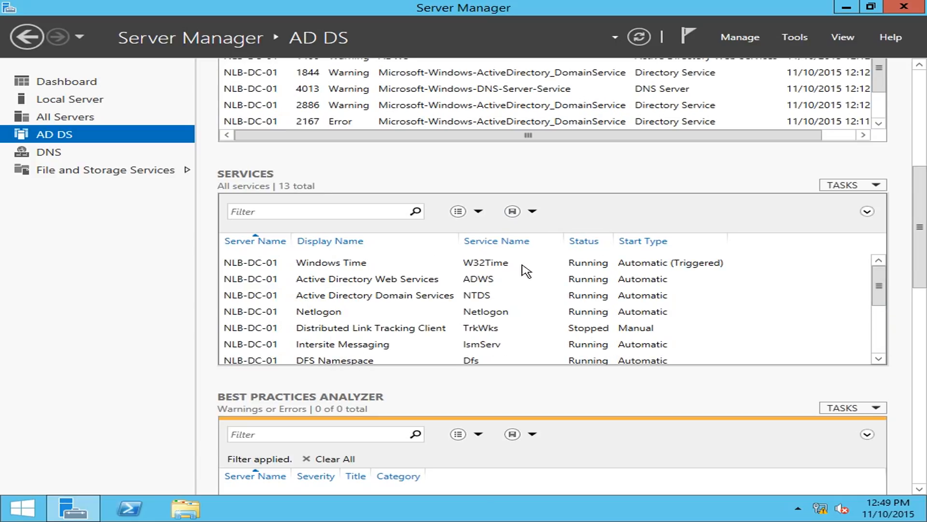
drag(918, 271, 920, 131)
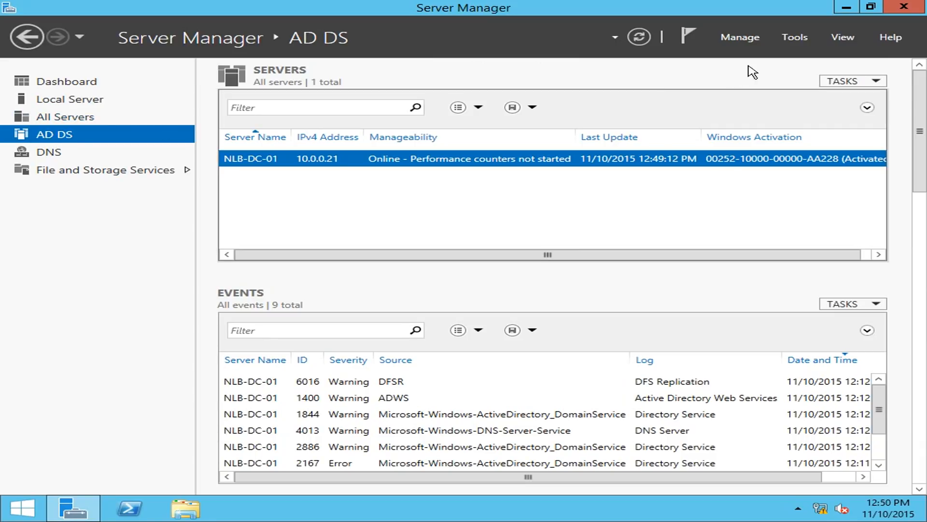
Step: Open the list of available administrative tools
click(795, 38)
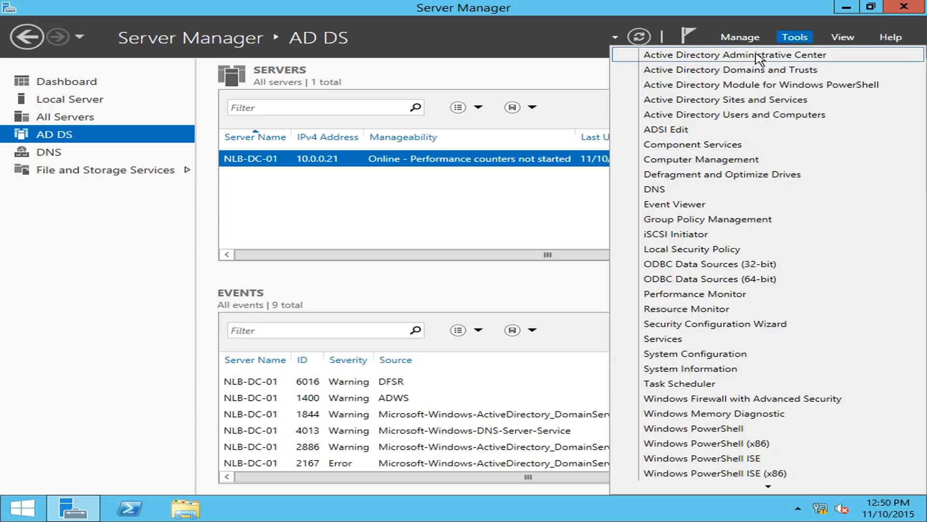